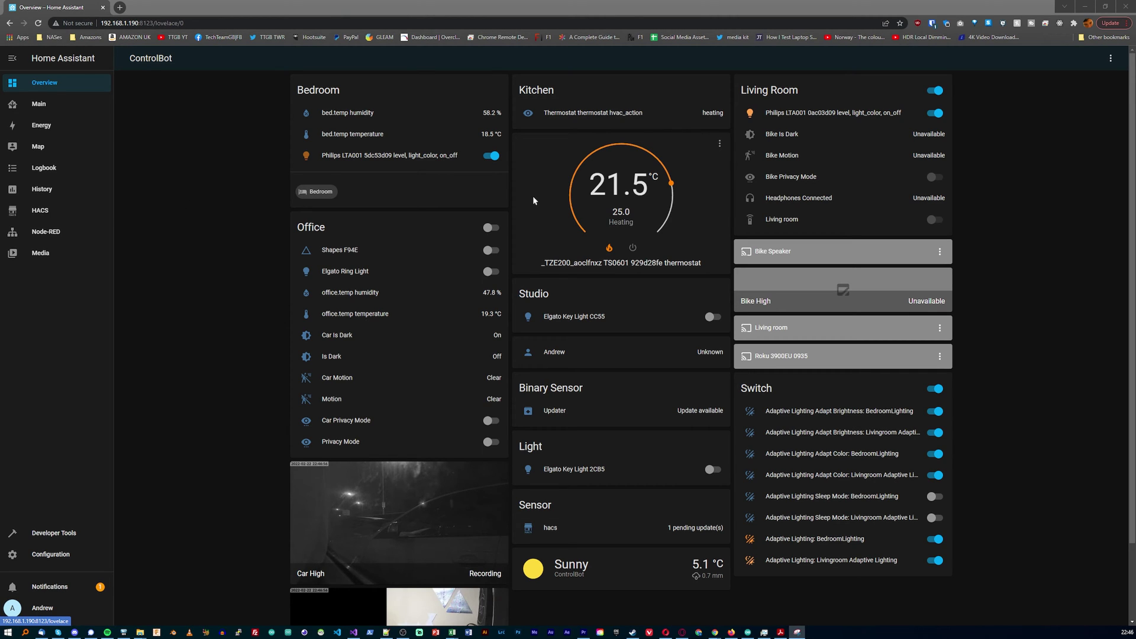
Raise the thermostat target to 25.5, nudge the bulb's colour temperature warmer, and head to Configuration
left_click(672, 189)
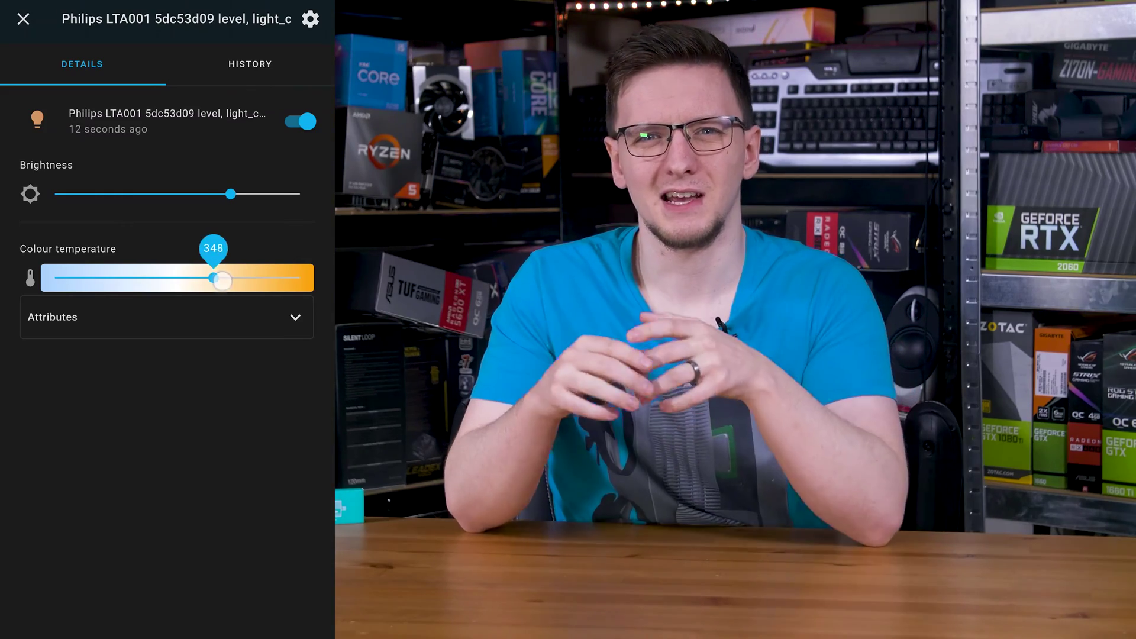
left_click_drag(243, 286, 251, 284)
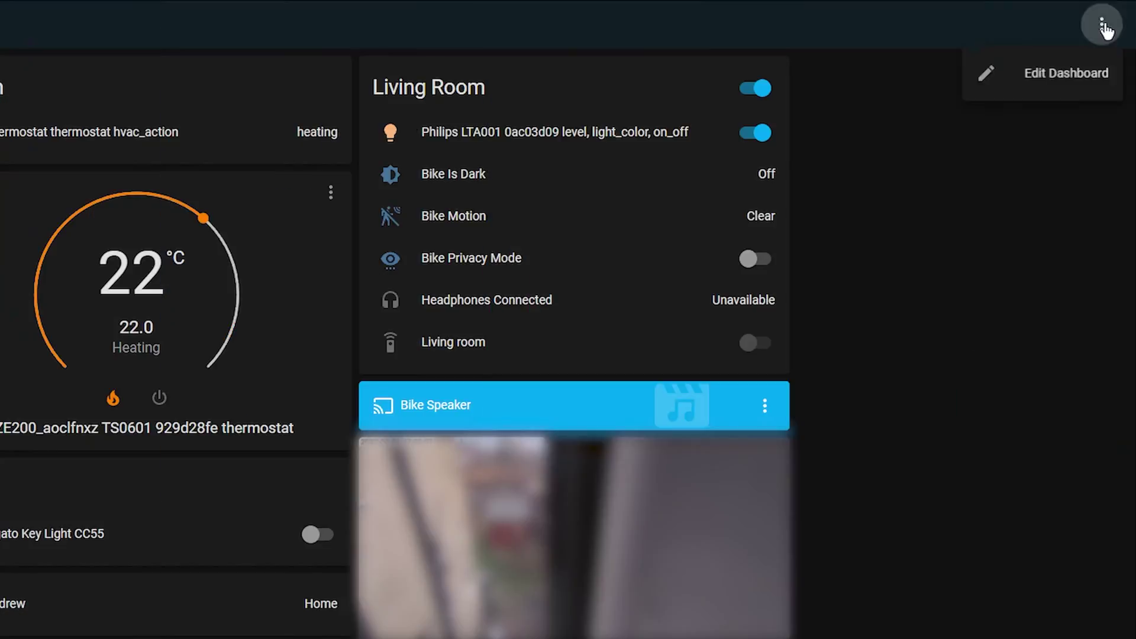
left_click(1069, 76)
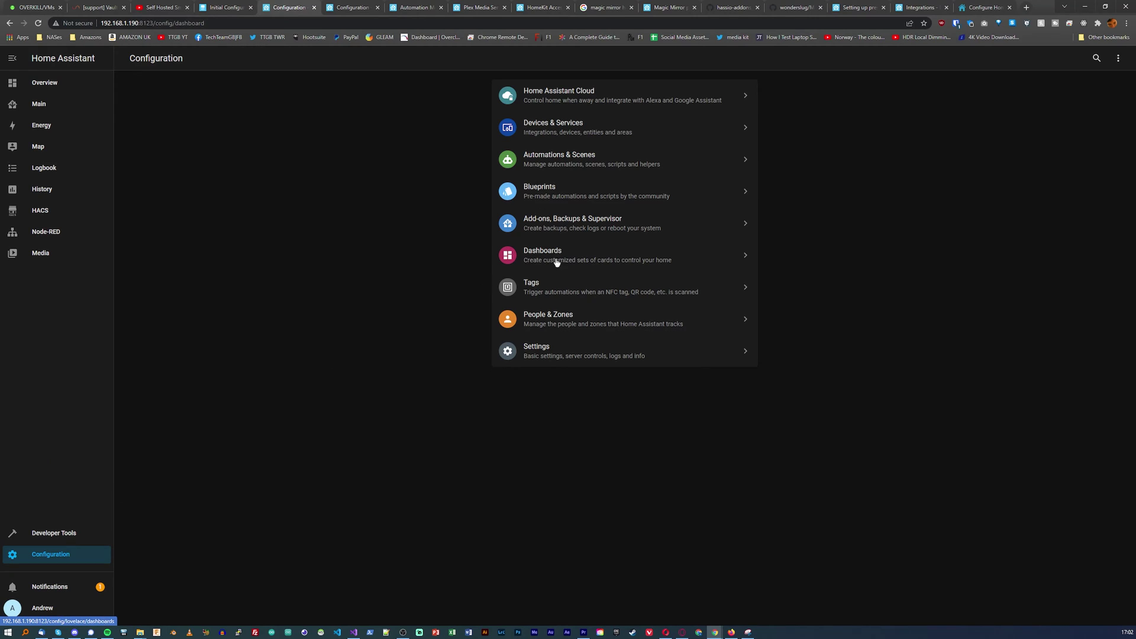
Add a dashboard titled Main with icon mdi:home-assistant, review its settings, and open it
left_click(536, 262)
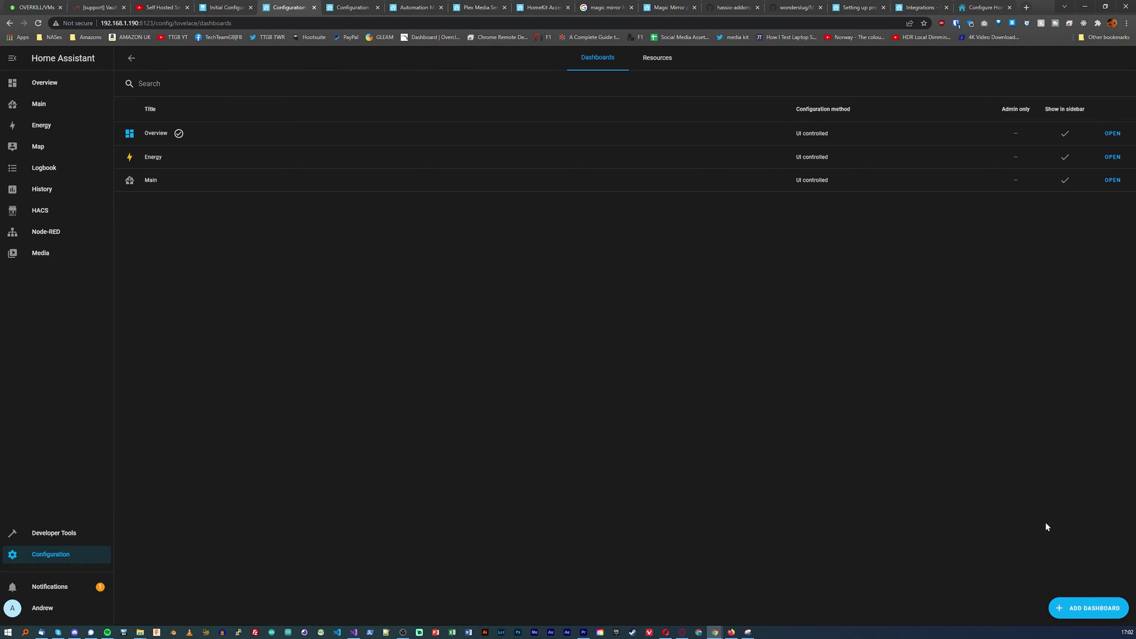
left_click(1092, 607)
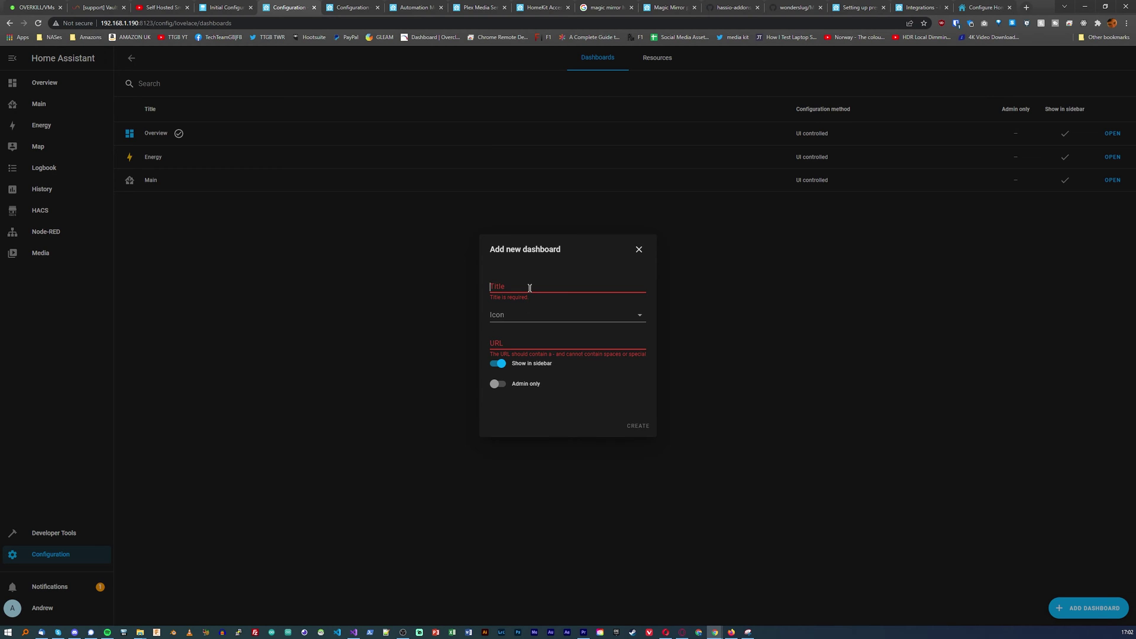
type("H")
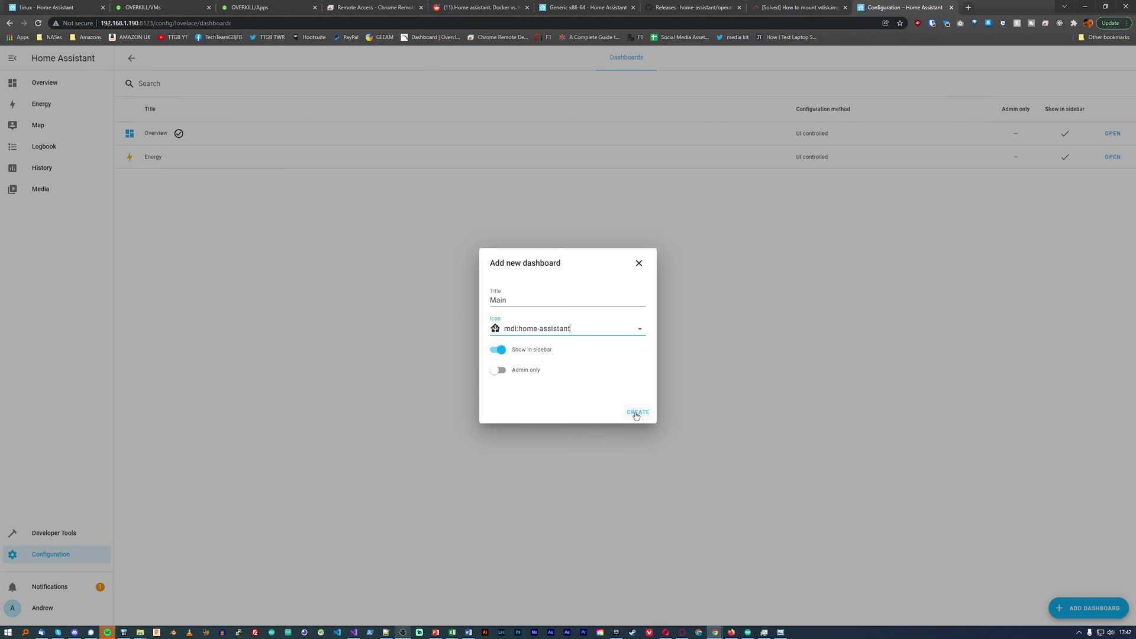
left_click(637, 414)
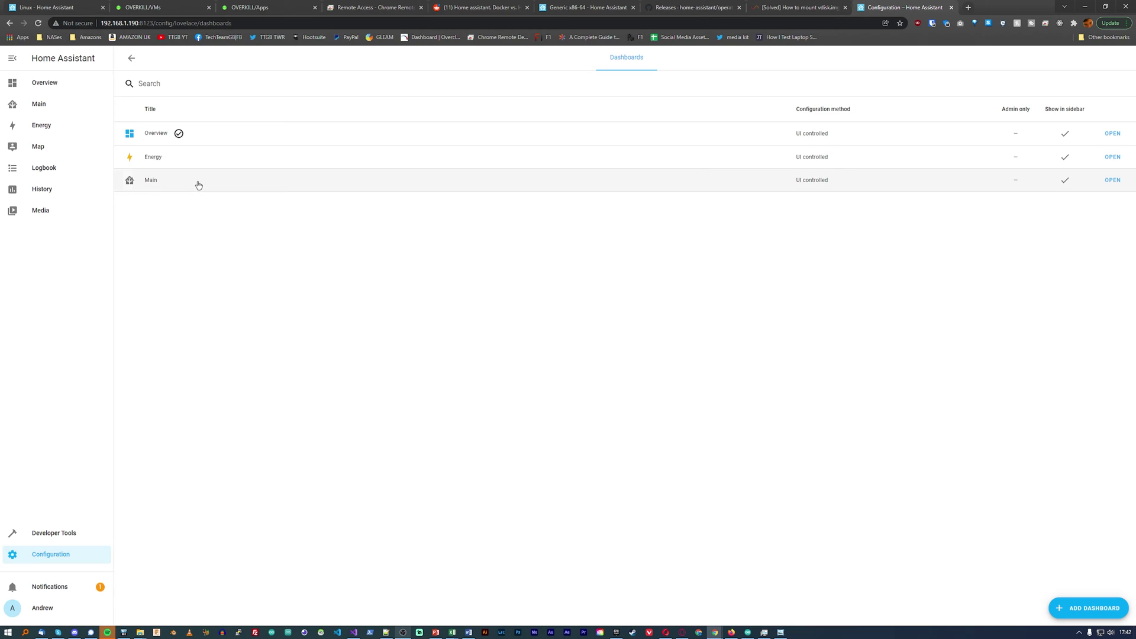
left_click(199, 185)
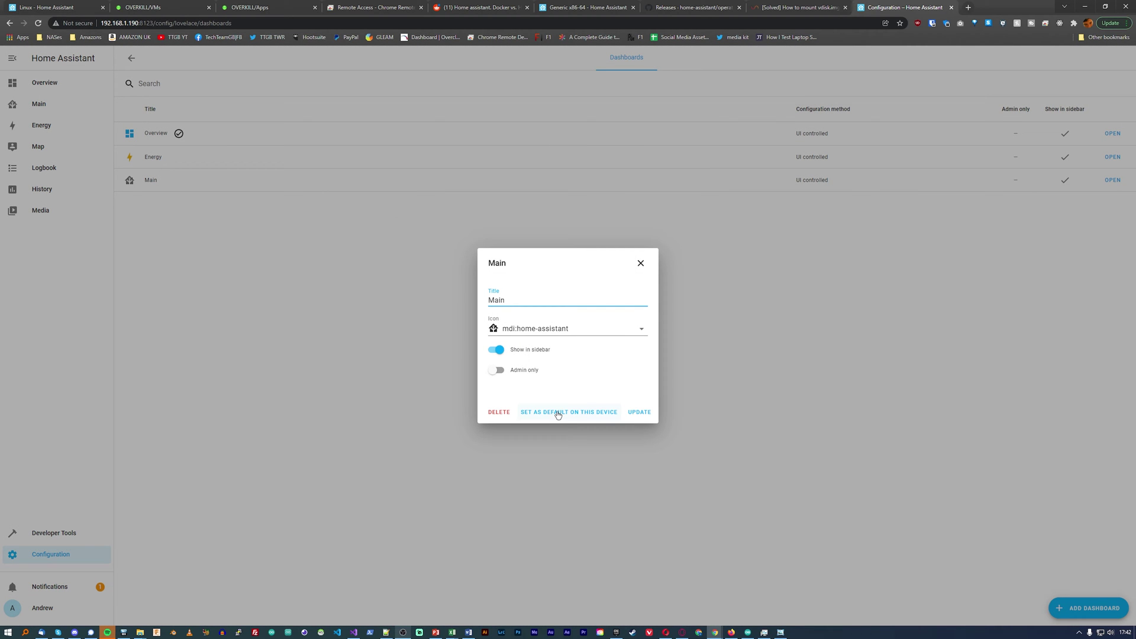
left_click(641, 263)
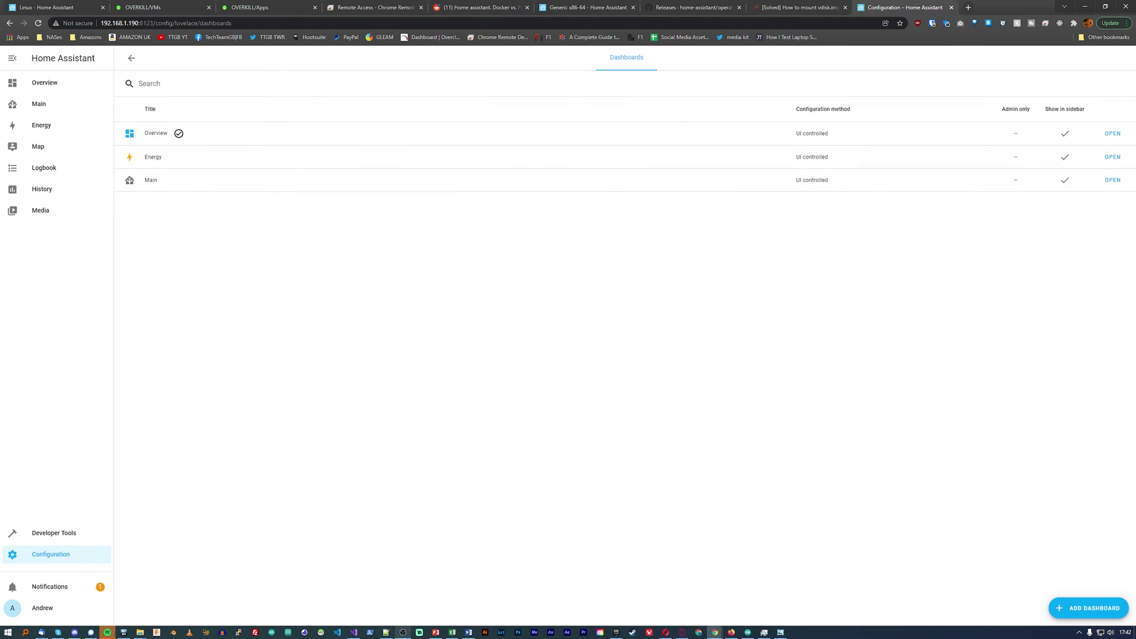
left_click(1113, 180)
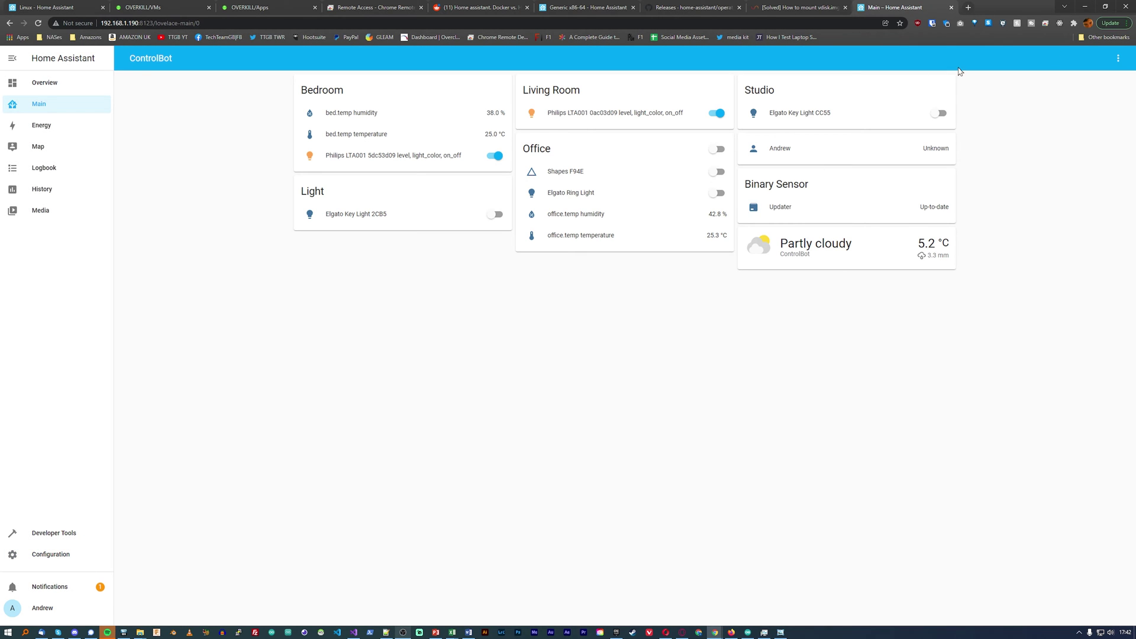
Edit Main with 'Start with an empty dashboard', take control, and open the card picker
left_click(1110, 59)
left_click(1092, 83)
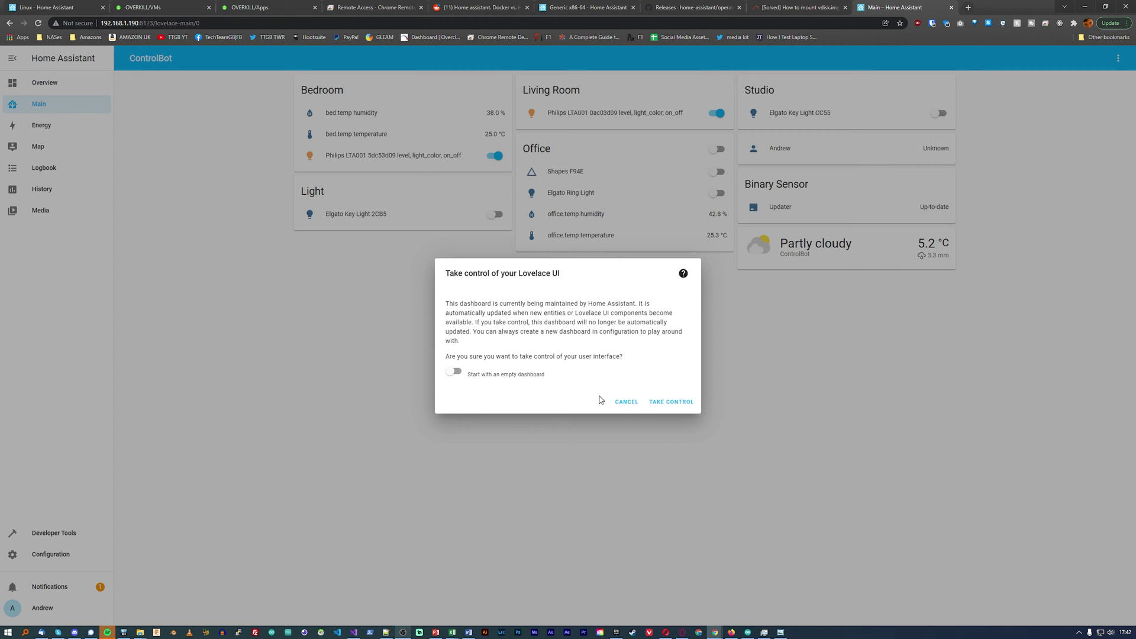
left_click(454, 372)
left_click(671, 402)
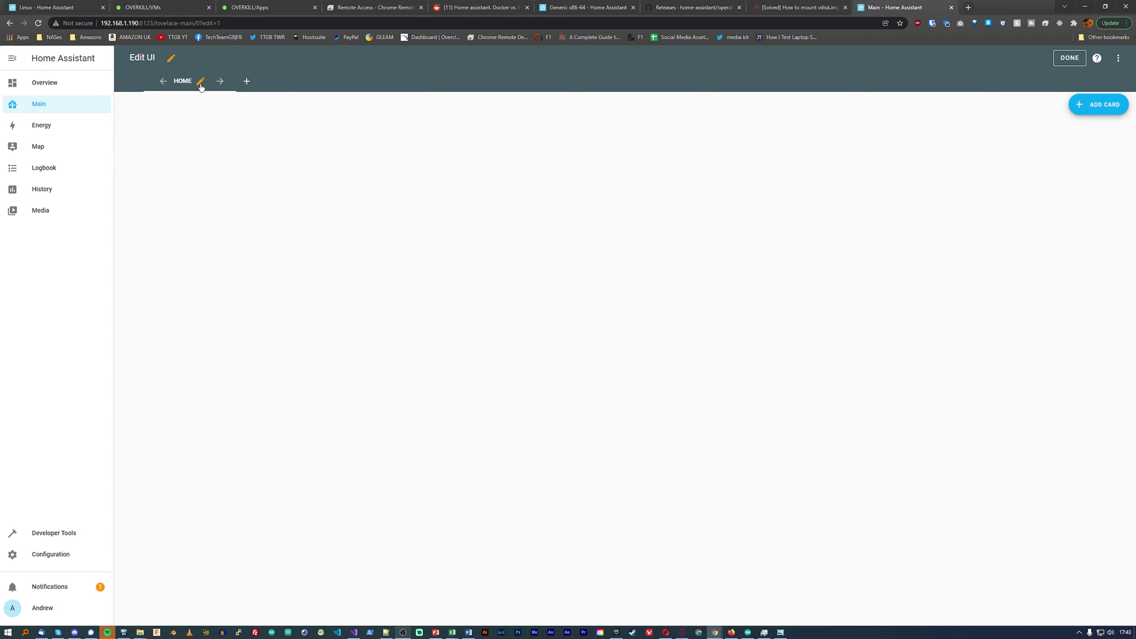
left_click(1083, 107)
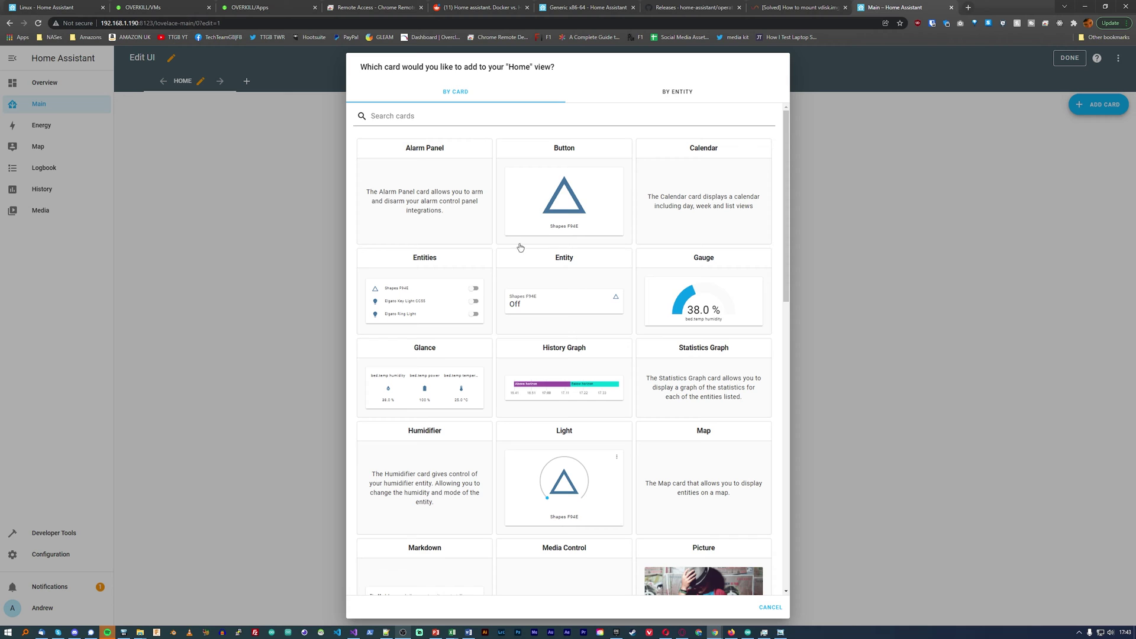
Add a Light card for the Philips LTA001 0ac03d09 bulb with More Info hold action
left_click(442, 283)
left_click(390, 123)
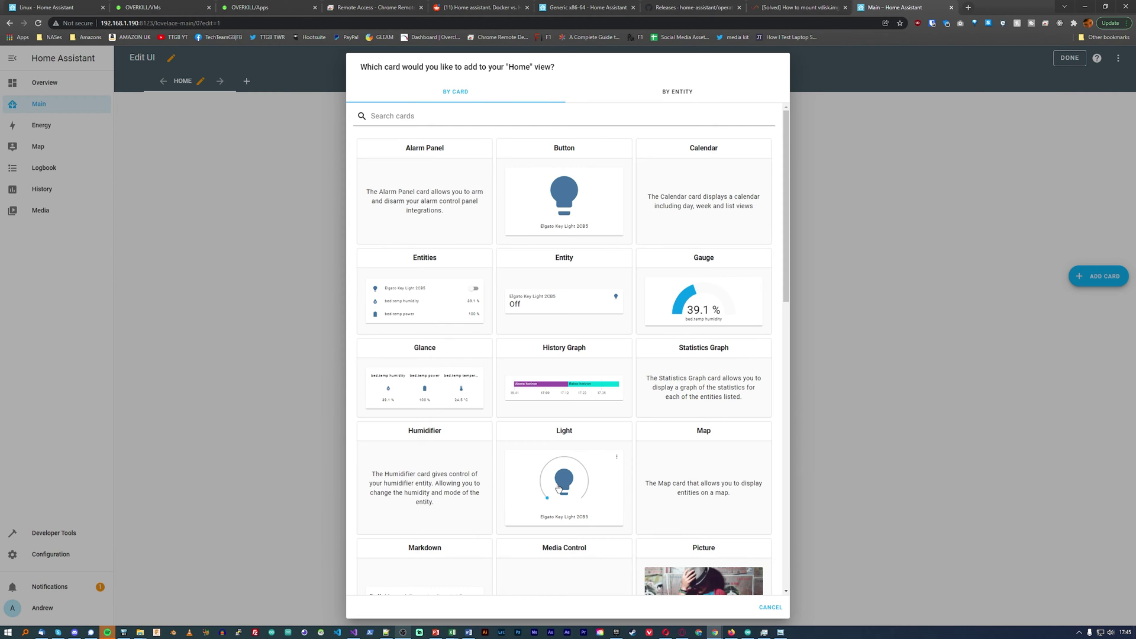
left_click(558, 487)
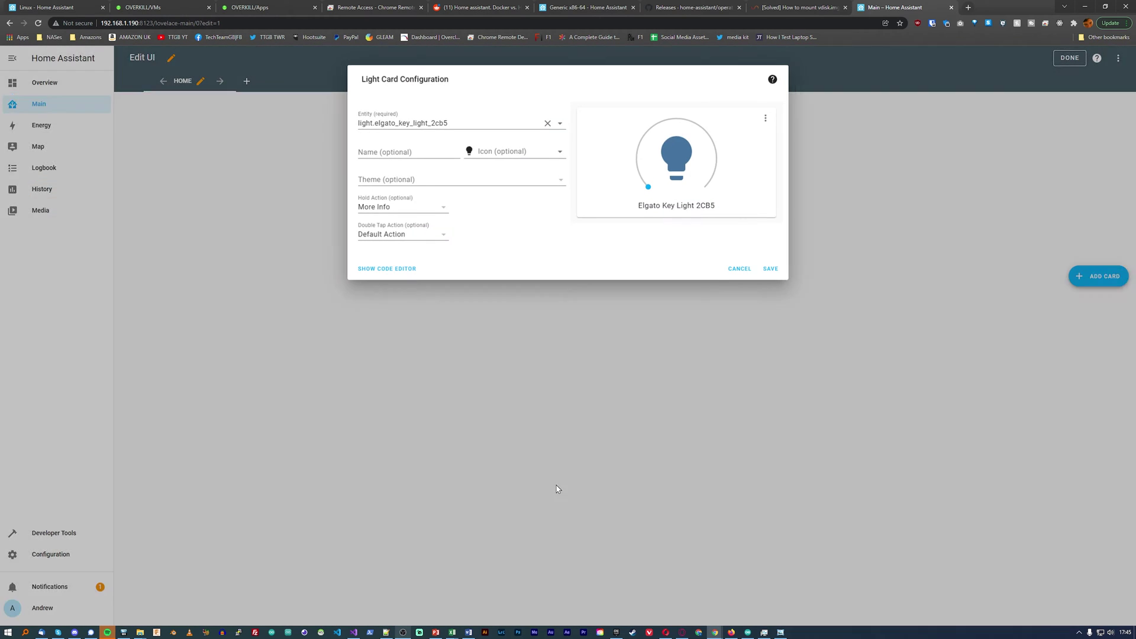
left_click(397, 119)
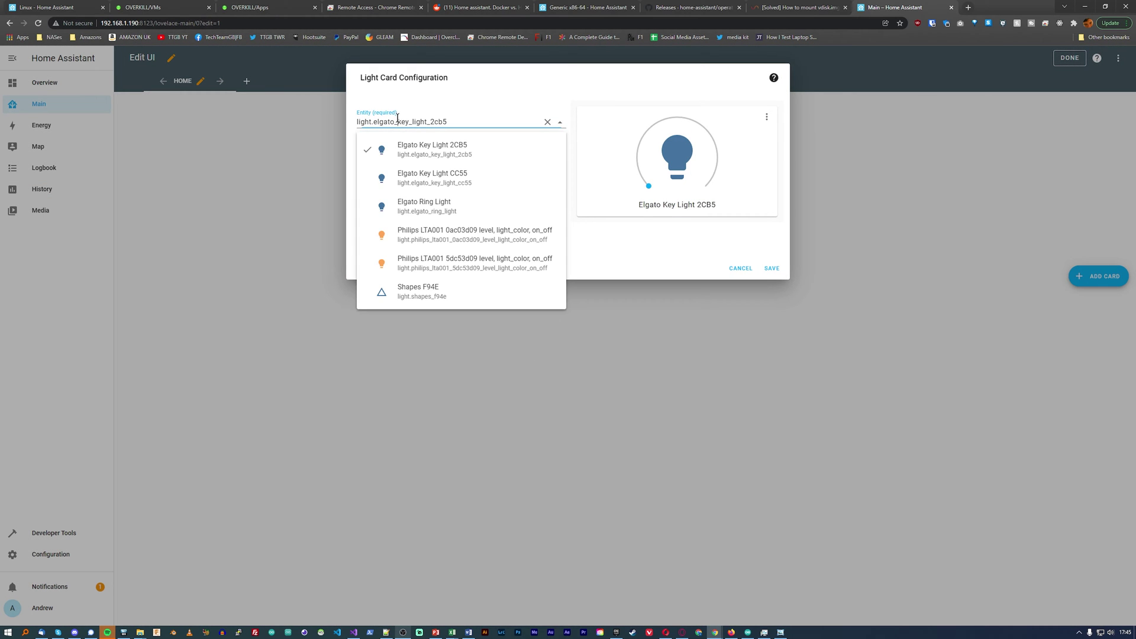
left_click(445, 237)
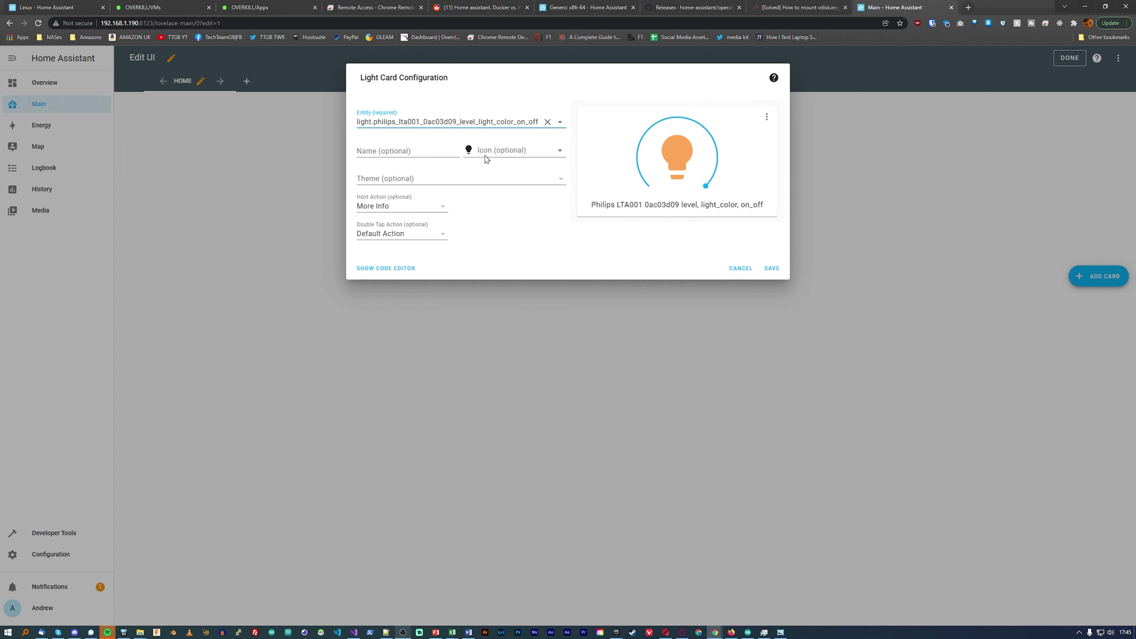
left_click(437, 211)
left_click(492, 213)
left_click(771, 117)
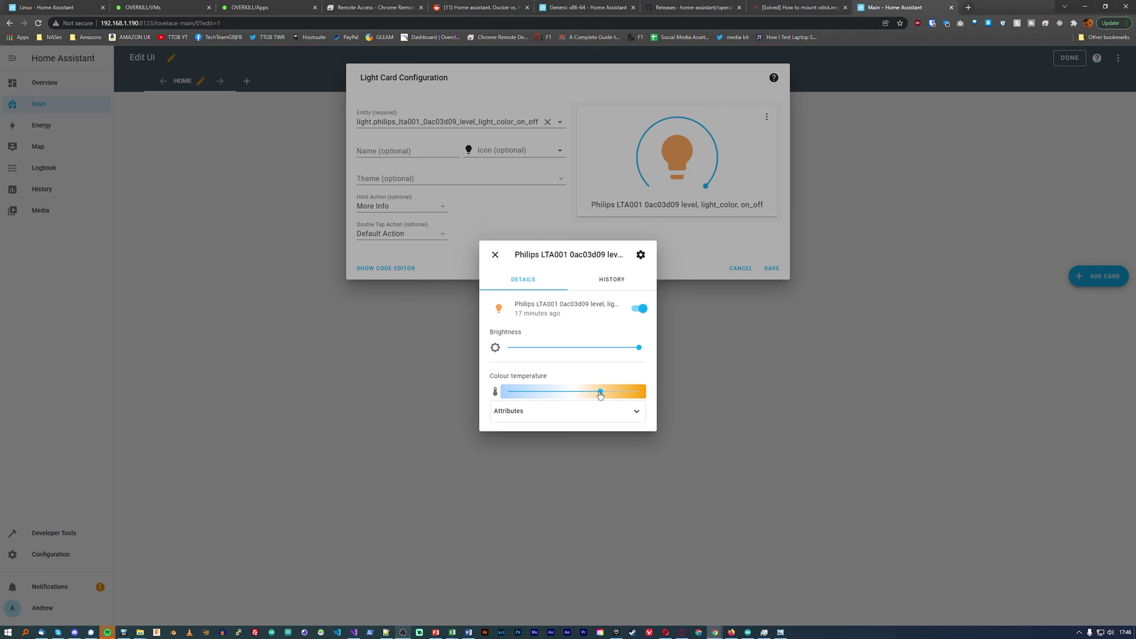
key("Escape")
left_click(772, 268)
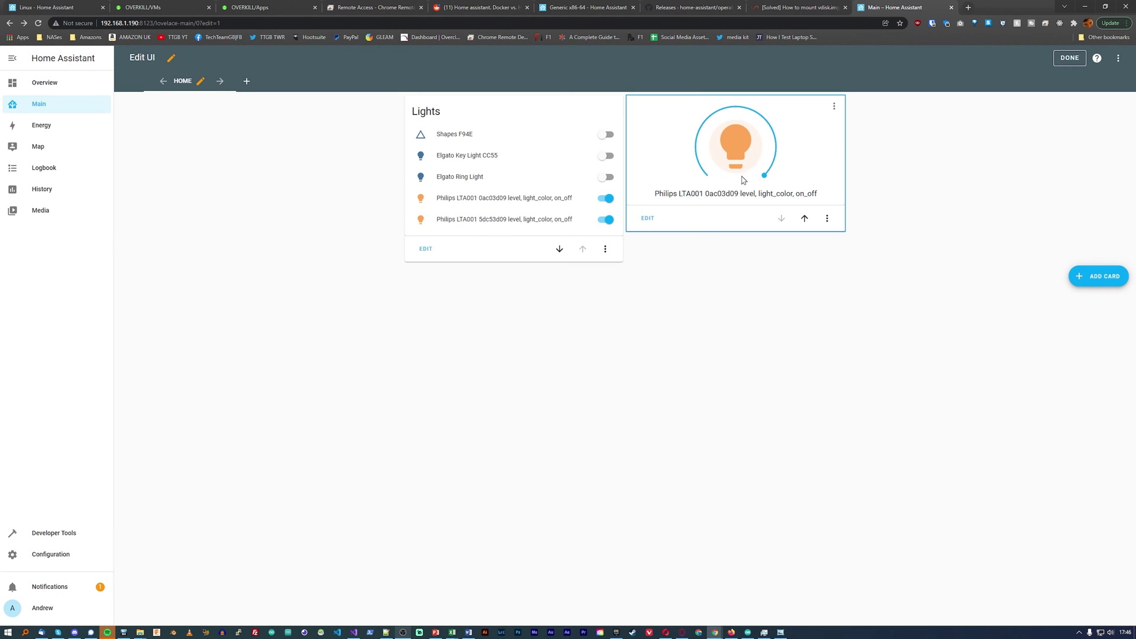
Start a second Light card assigned to the Philips LTA001 5dc53d09 bulb
left_click(828, 219)
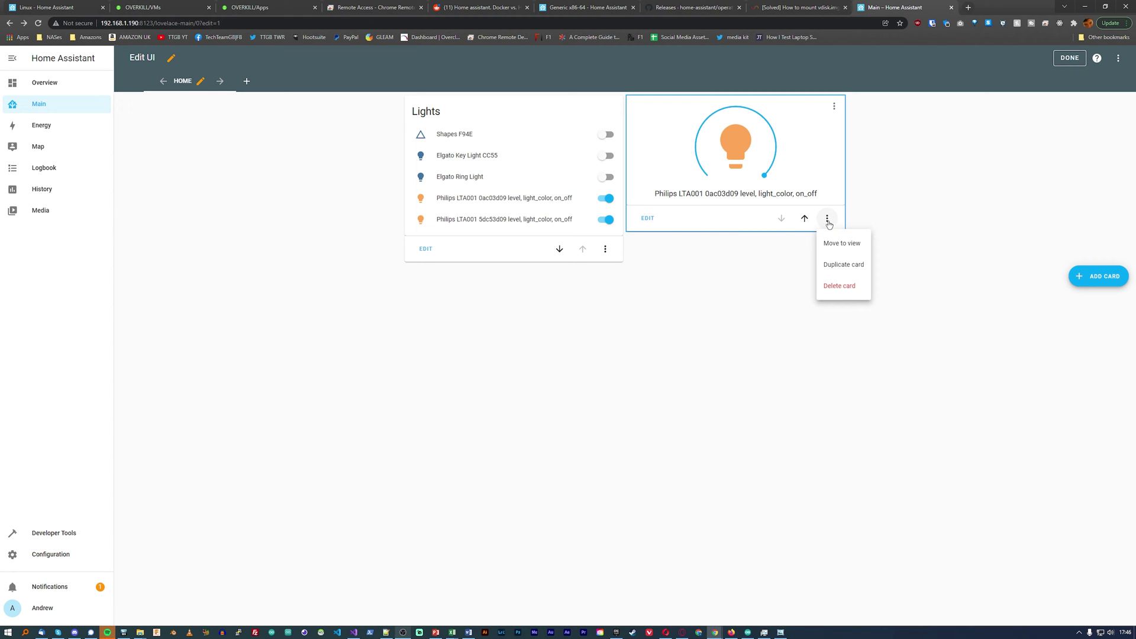
left_click(839, 99)
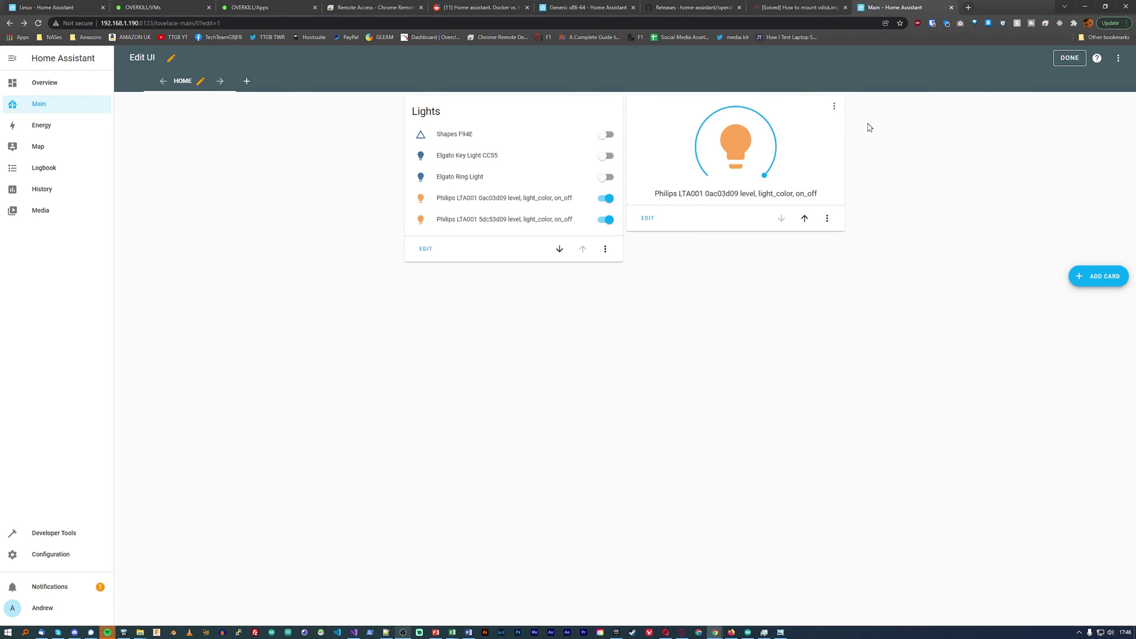
left_click(1099, 276)
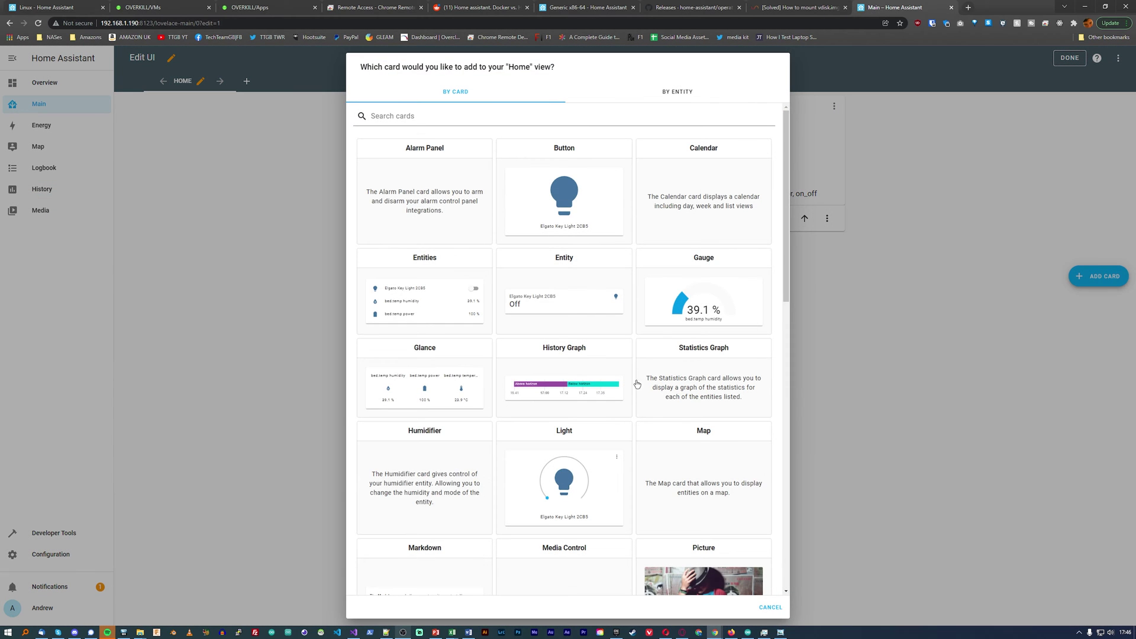
left_click(577, 462)
left_click(427, 118)
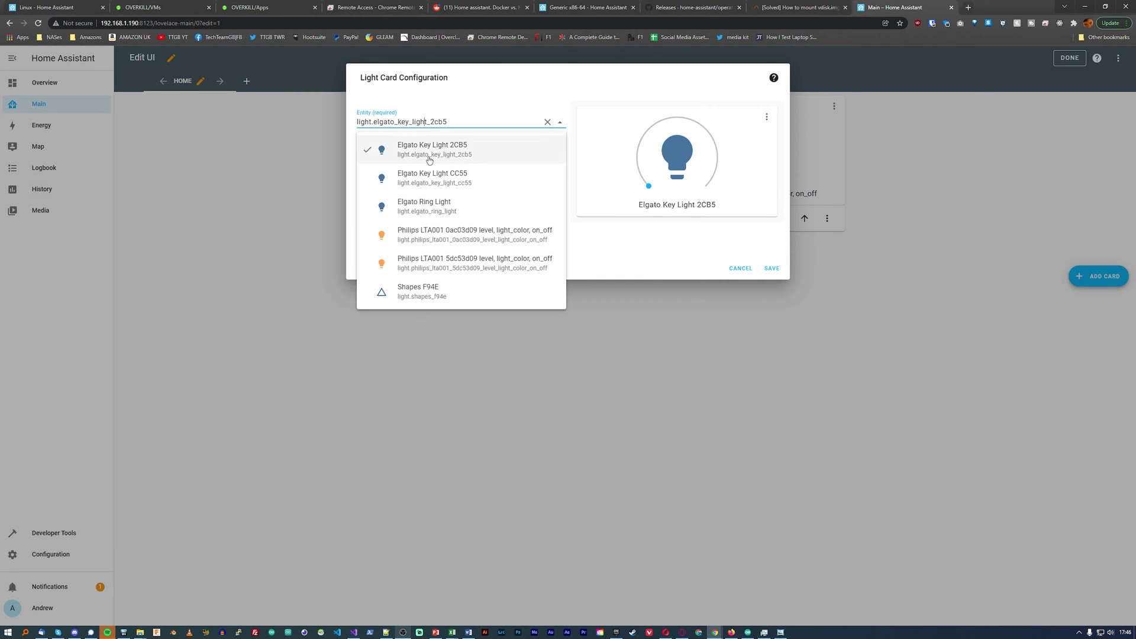
left_click(423, 262)
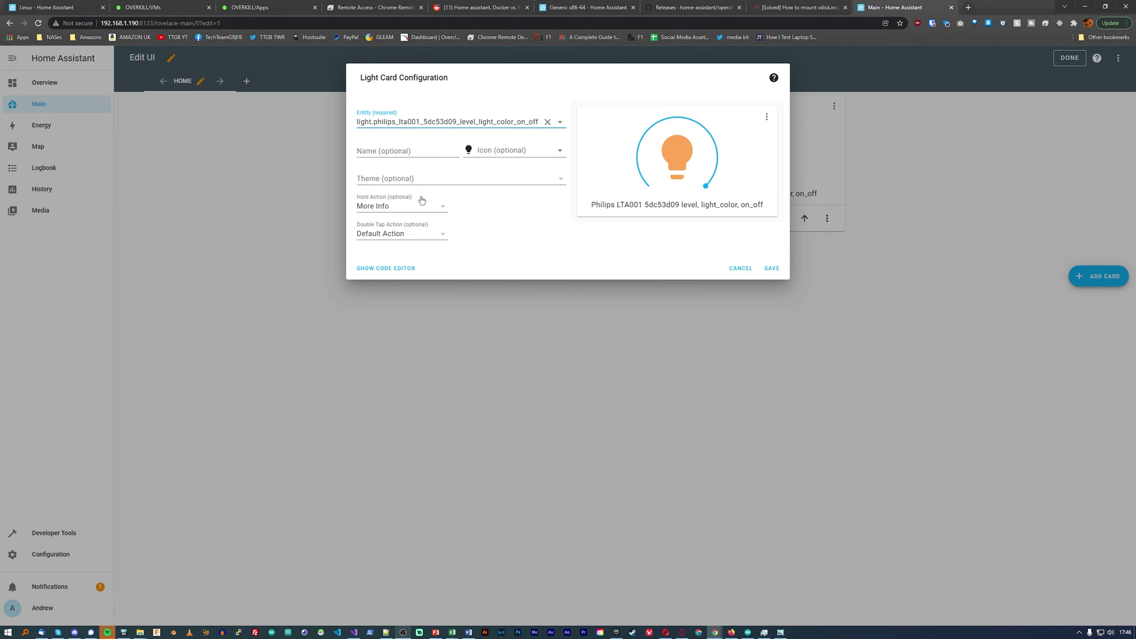
Sweep the 5dc53d09 bulb's colour temperature from warmest to coolest in its details panel
left_click(769, 117)
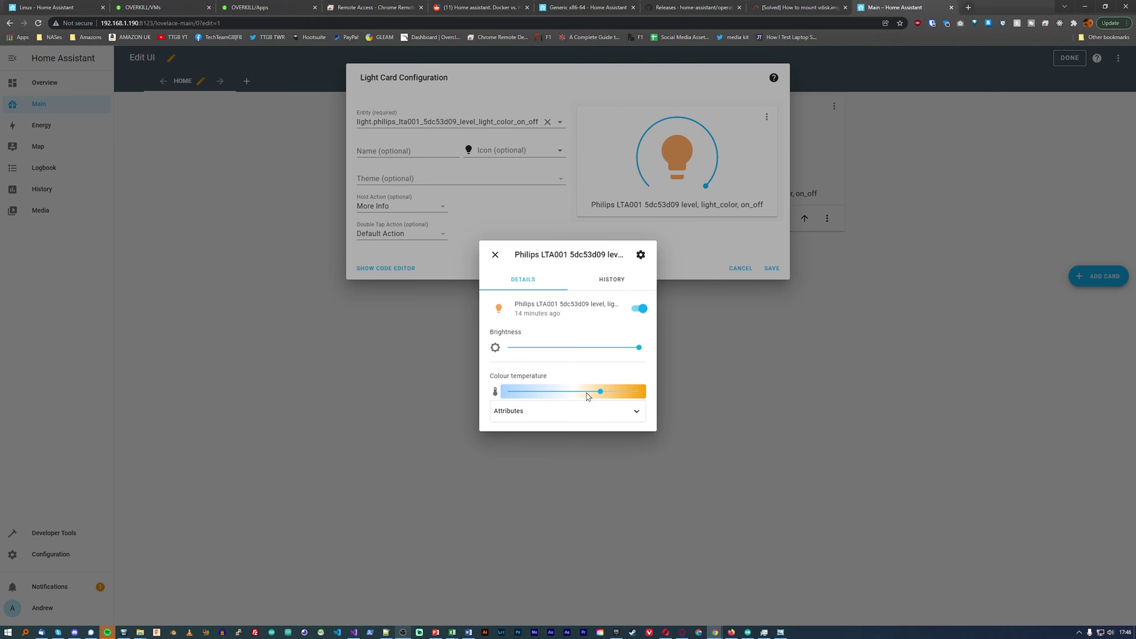
left_click_drag(601, 396, 649, 397)
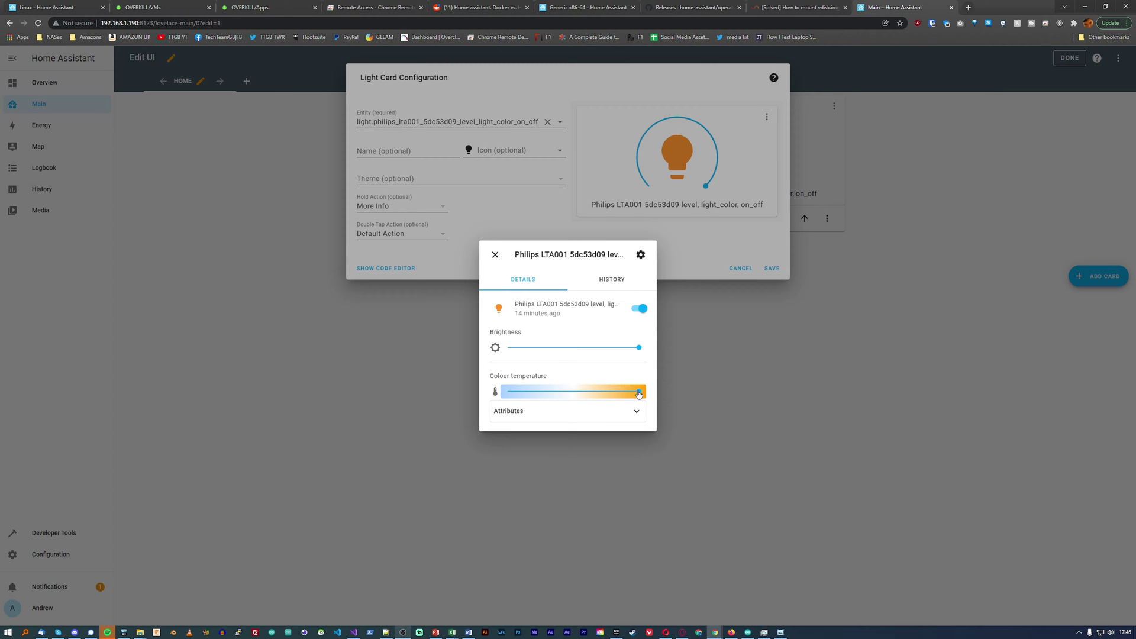
left_click_drag(639, 394, 490, 398)
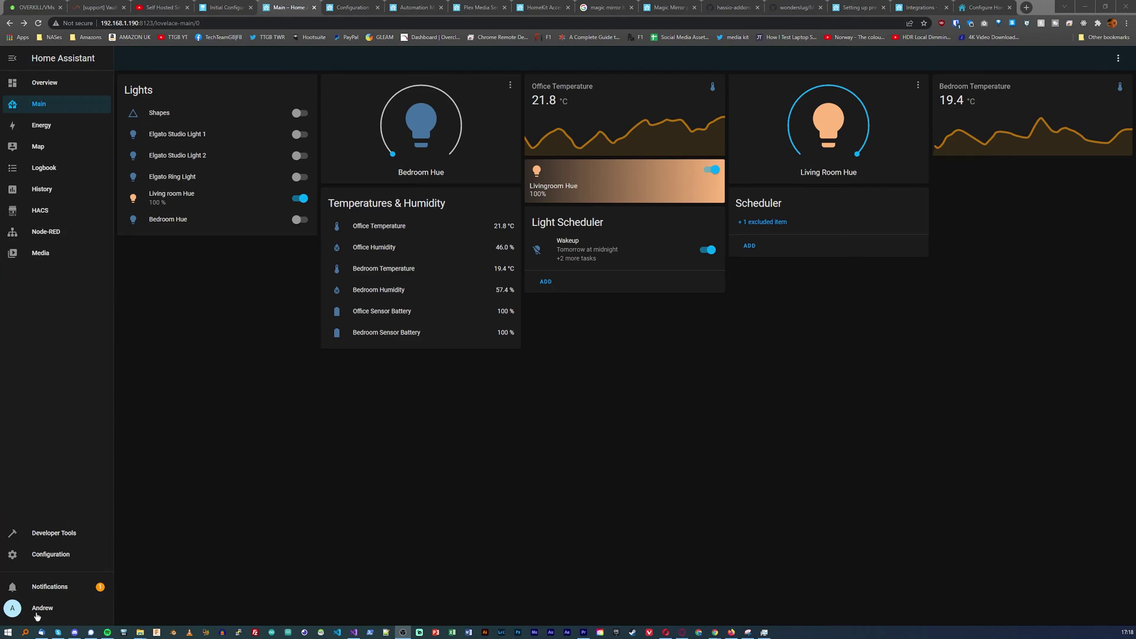
Scroll the user profile to verify Advanced Mode is on, then return to Configuration
left_click(41, 608)
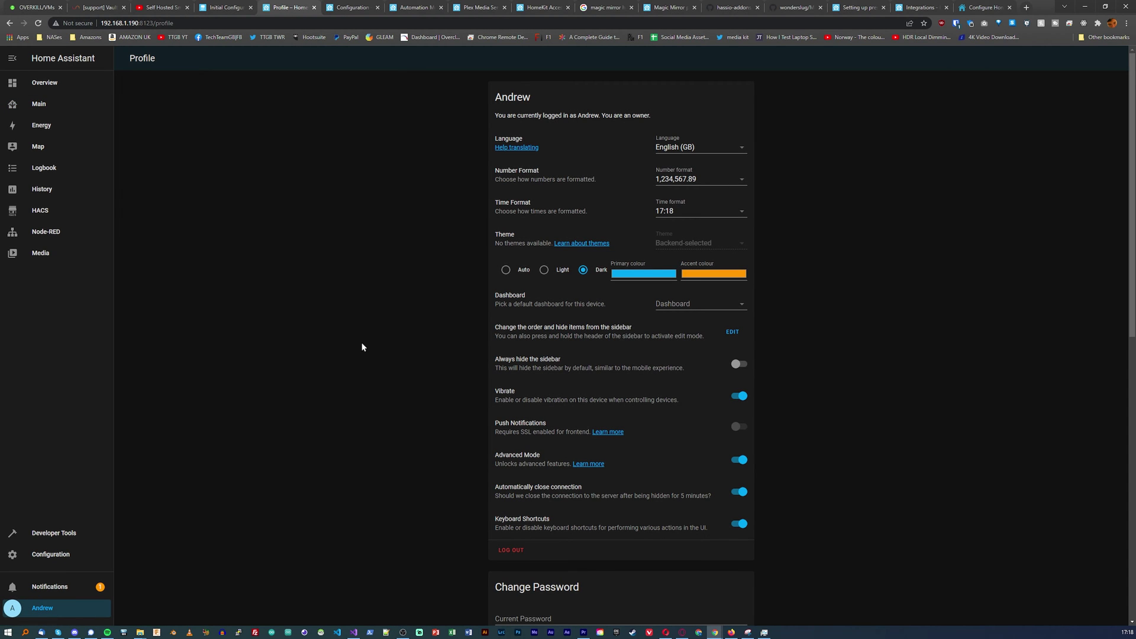
scroll(362, 346, "down", 4)
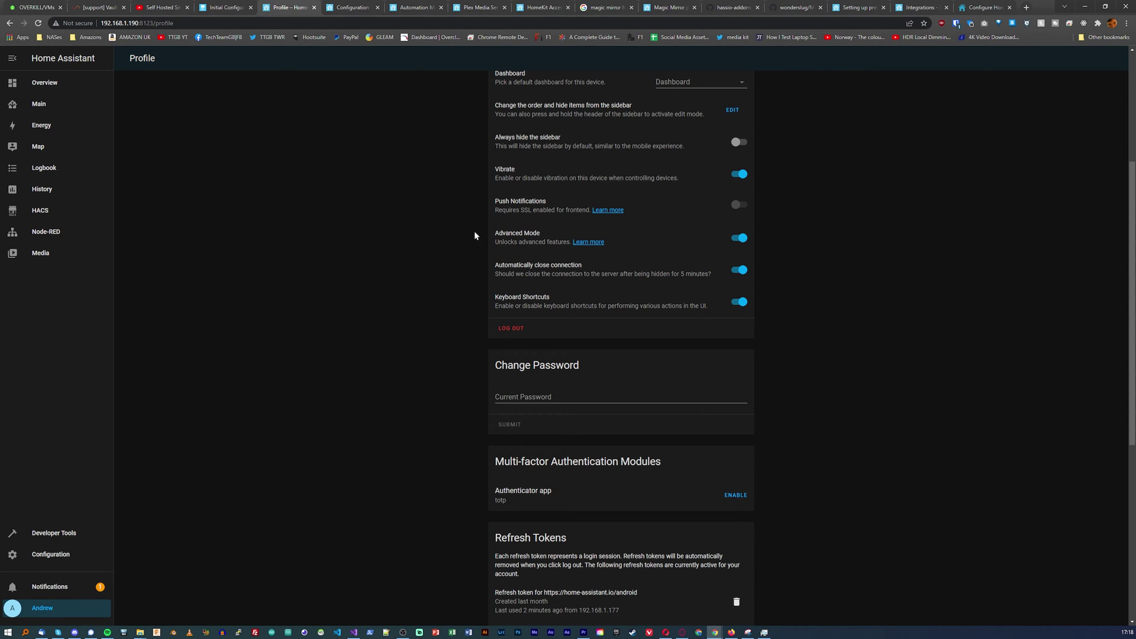
left_click(46, 554)
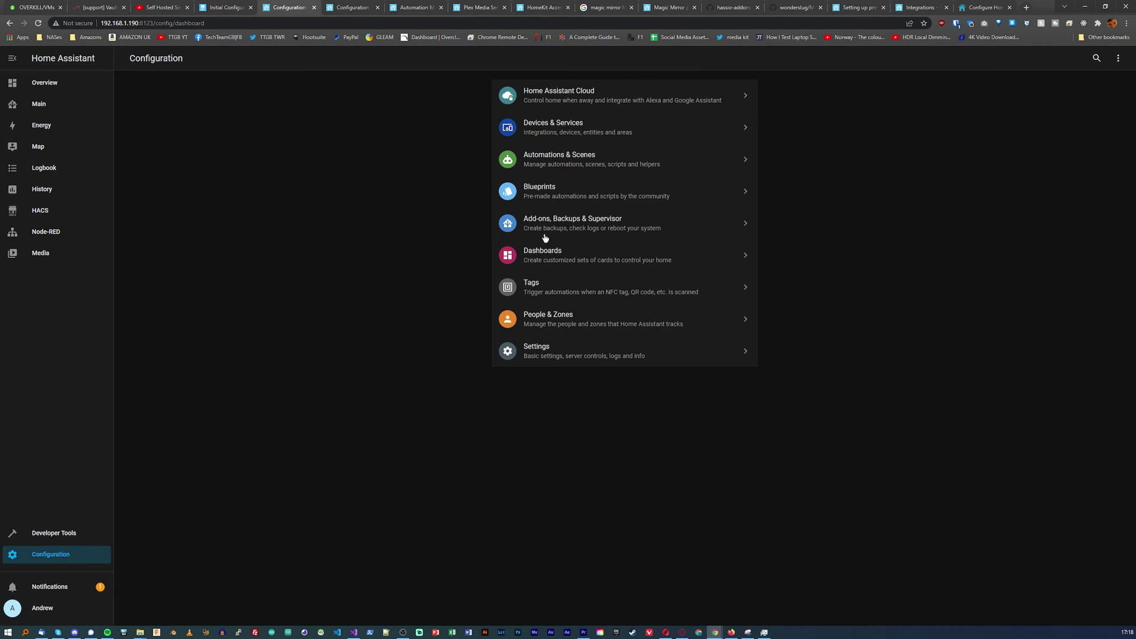
Browse the Add-on Store from Add-ons, Backups & Supervisor and open Terminal & SSH
left_click(530, 221)
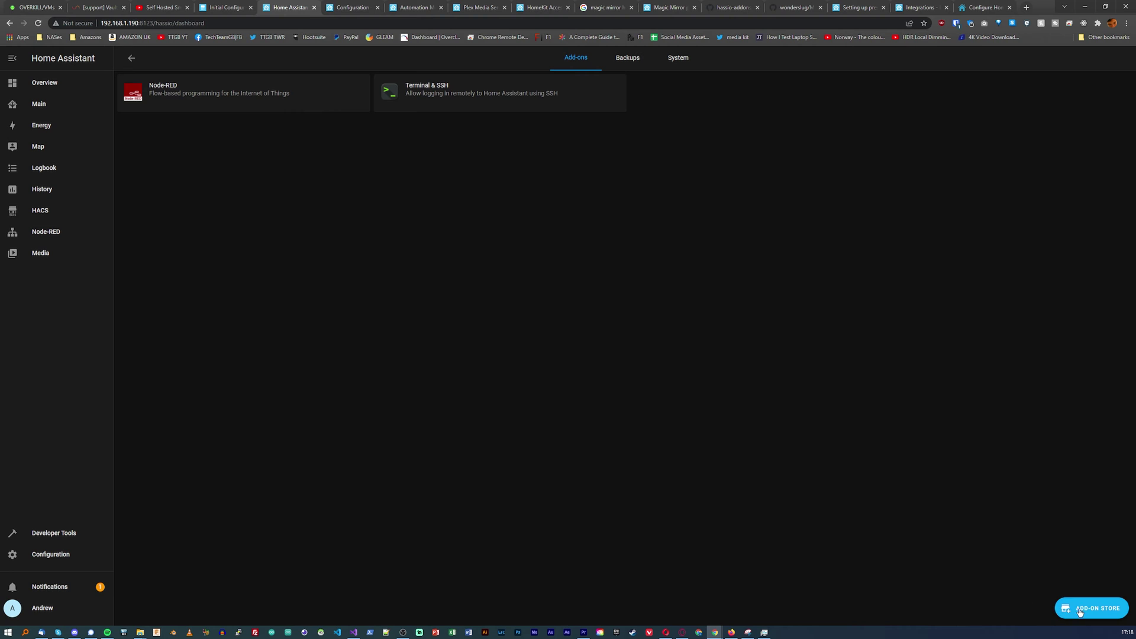
left_click(1079, 610)
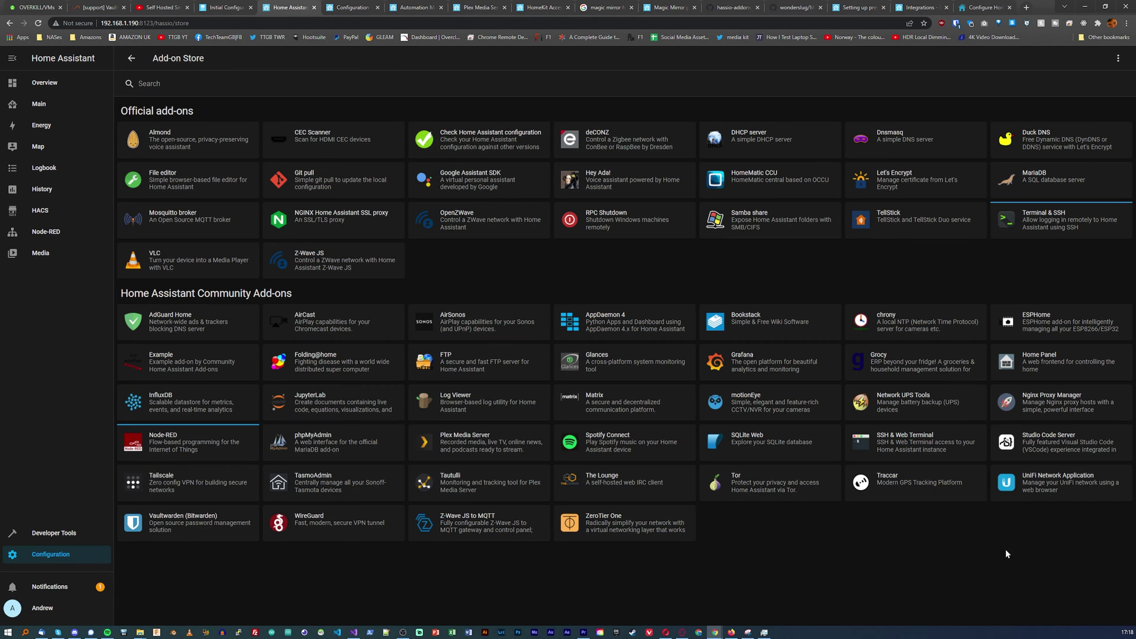
left_click(1044, 225)
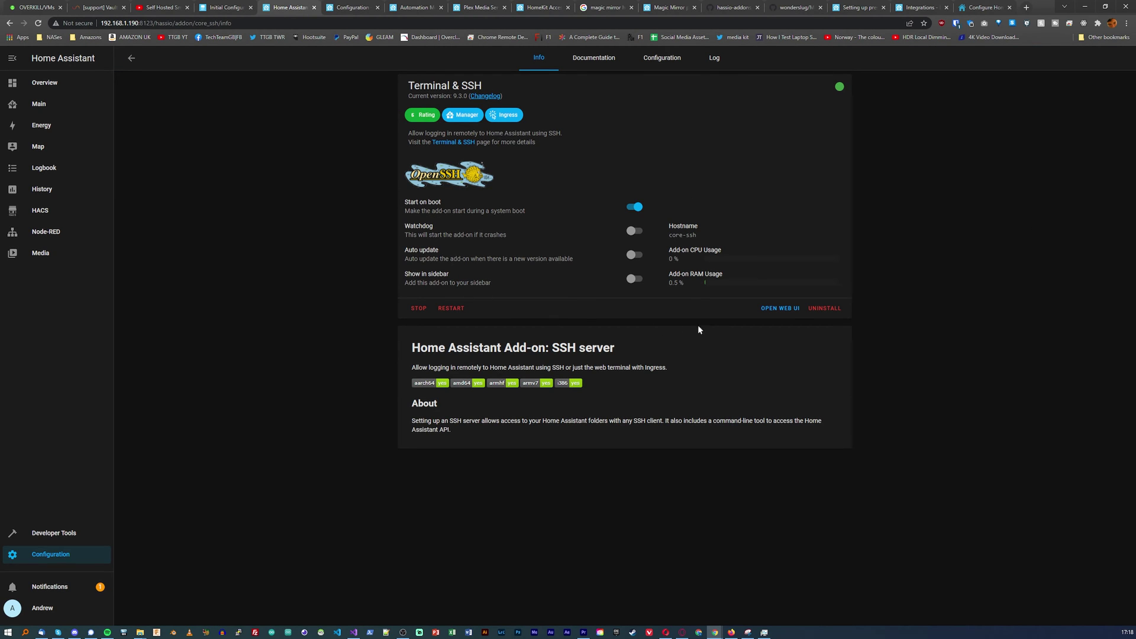
Launch the Terminal & SSH web UI, then bring up the HACS docs' Download page
left_click(781, 308)
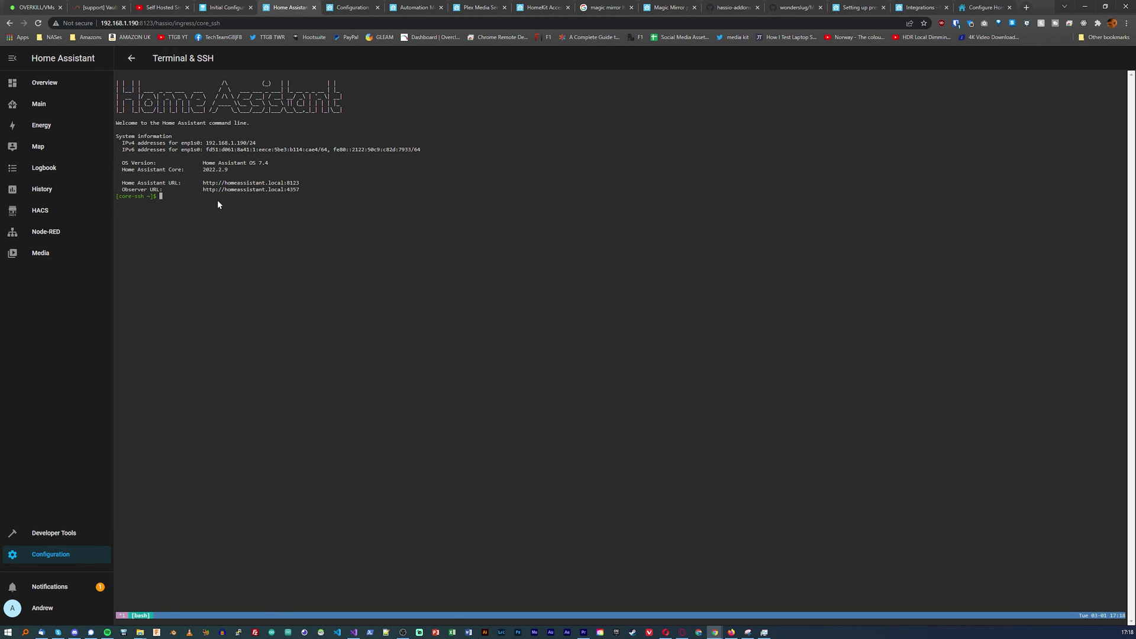
left_click(226, 8)
key("alt+Left")
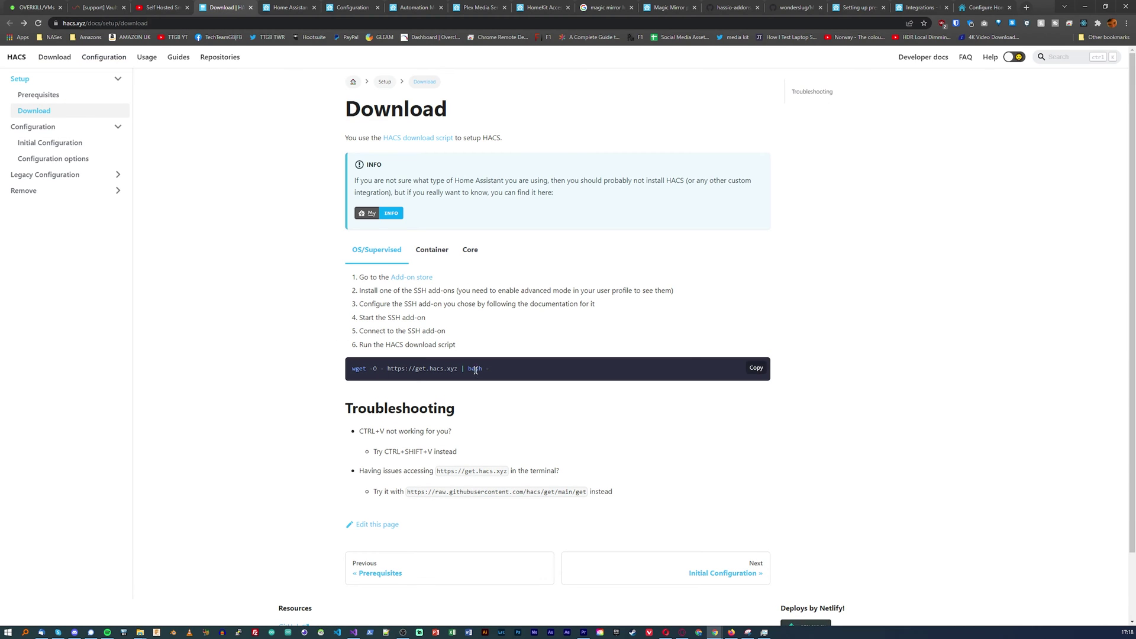
Copy the HACS wget install command and paste it into the Terminal & SSH shell
left_click(753, 369)
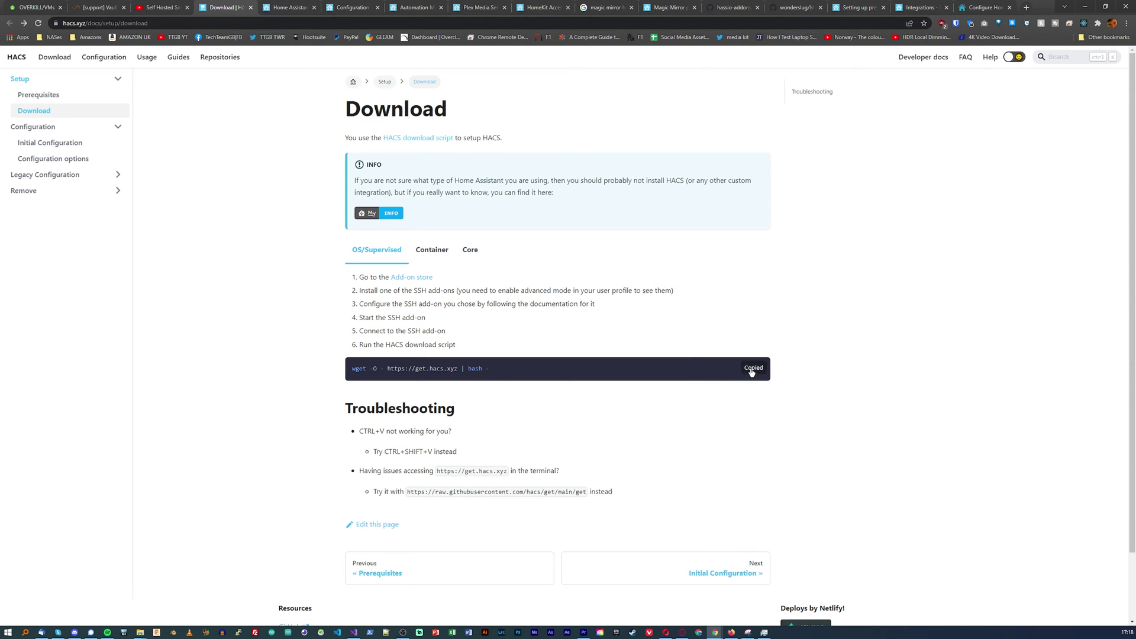
left_click(282, 9)
right_click(244, 274)
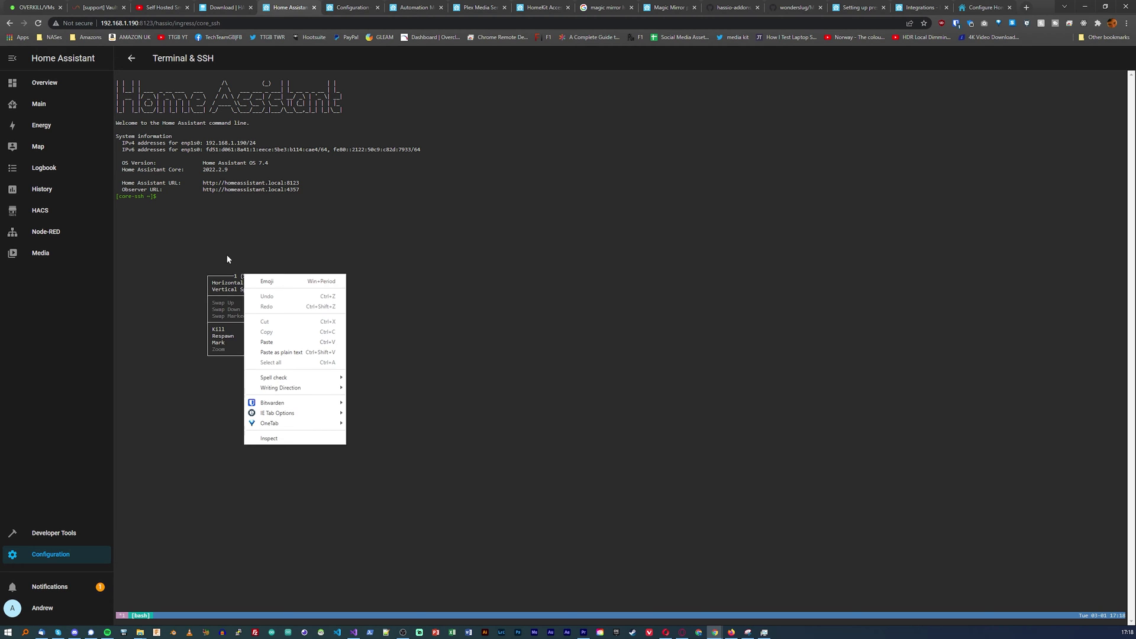
left_click(223, 250)
key("ctrl+v")
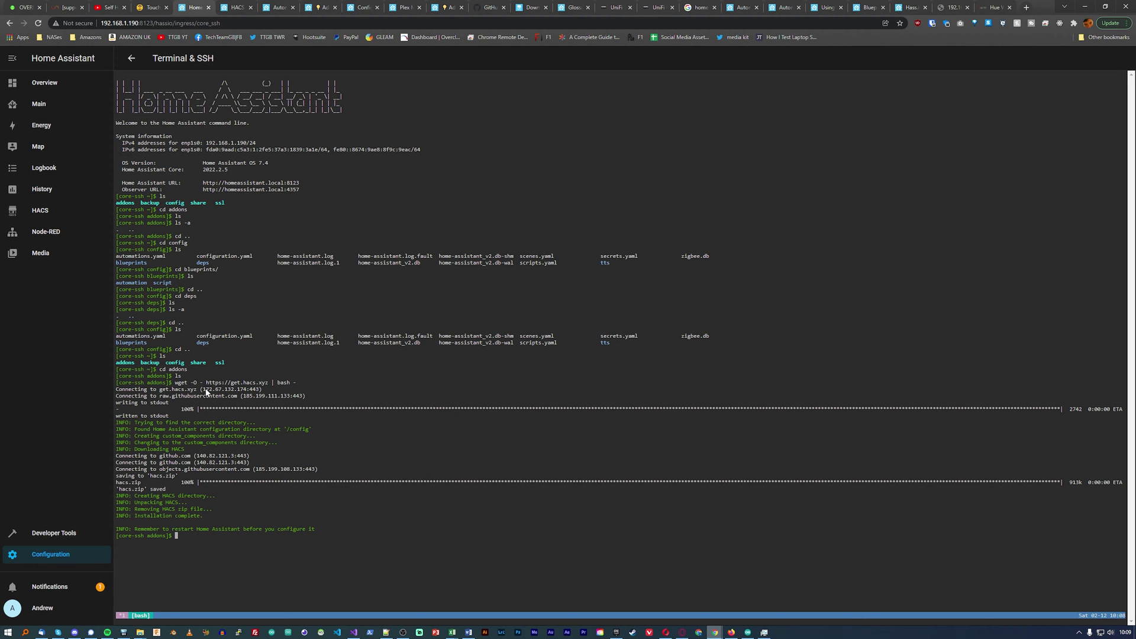
left_click_drag(175, 385, 312, 385)
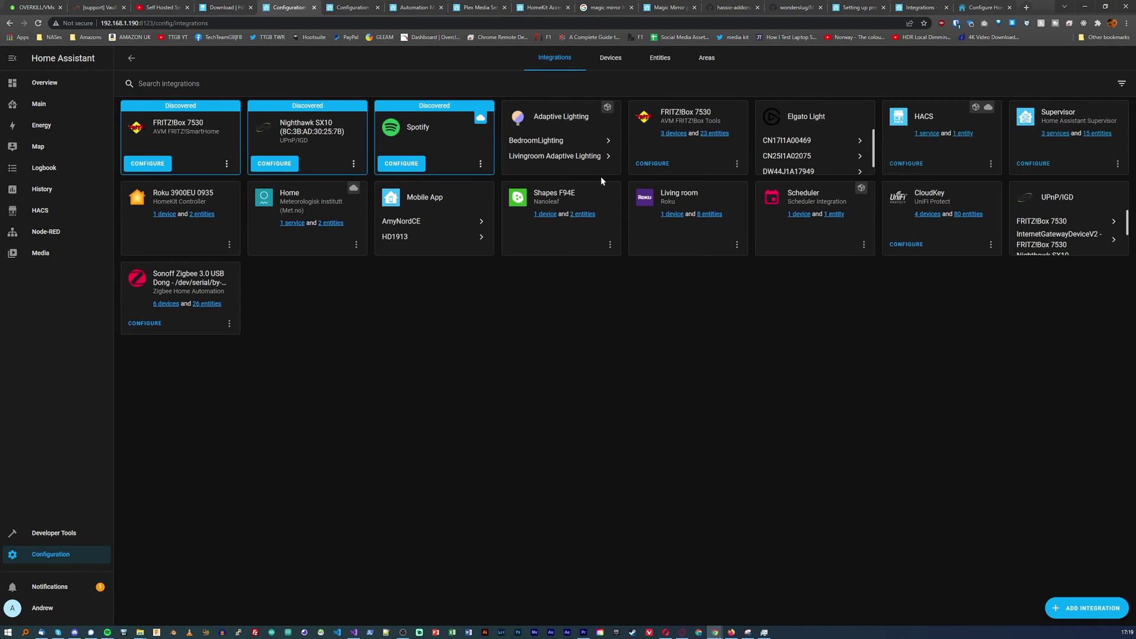
Search new integrations for 'h' to find HACS, then dismiss the dialog
left_click(1065, 606)
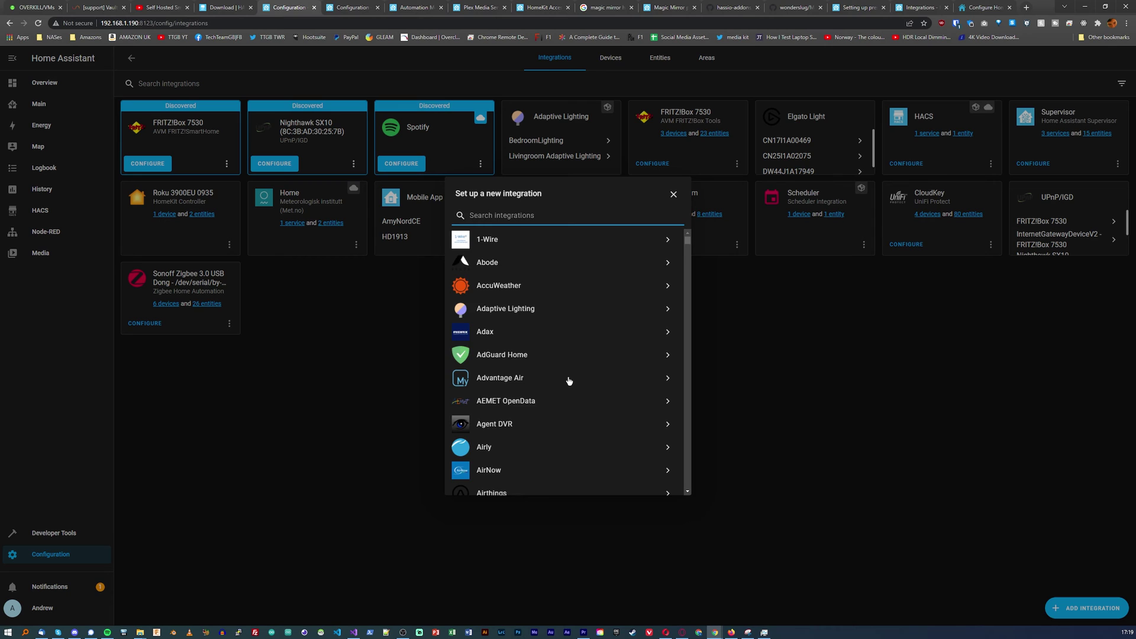
type("h")
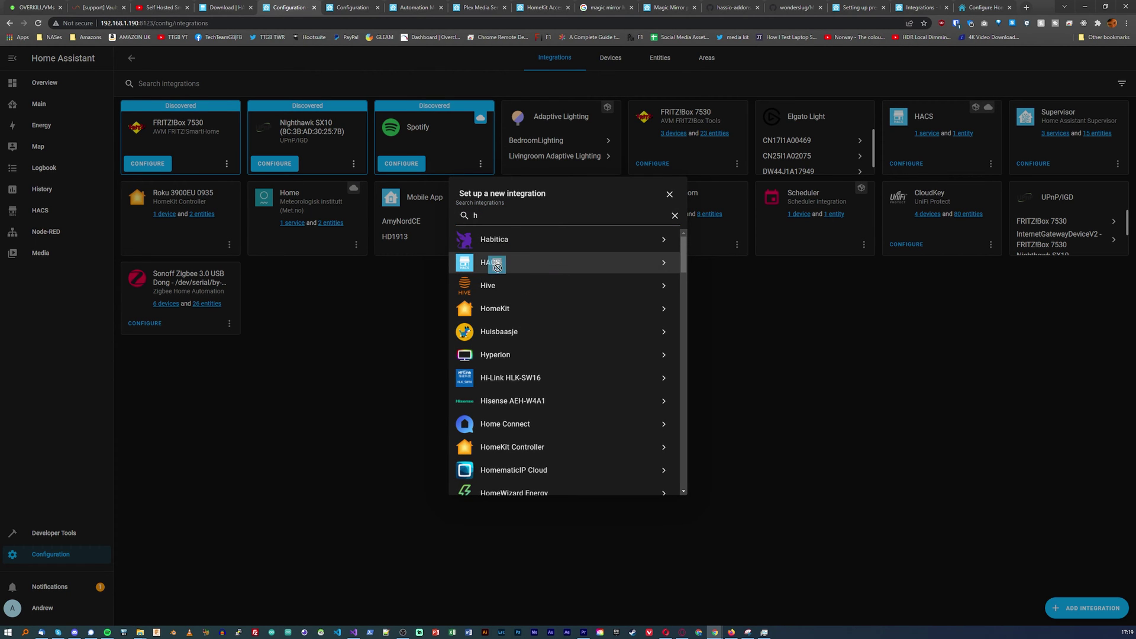
left_click(669, 195)
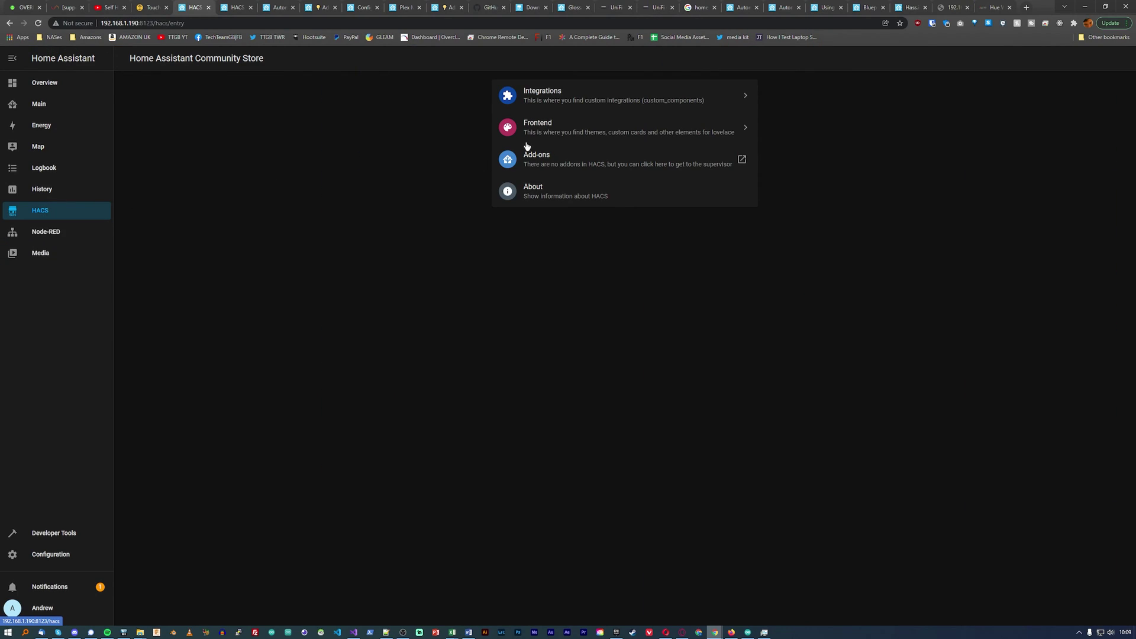
Open HACS Integrations and scroll through the repositories available to explore and download
left_click(554, 95)
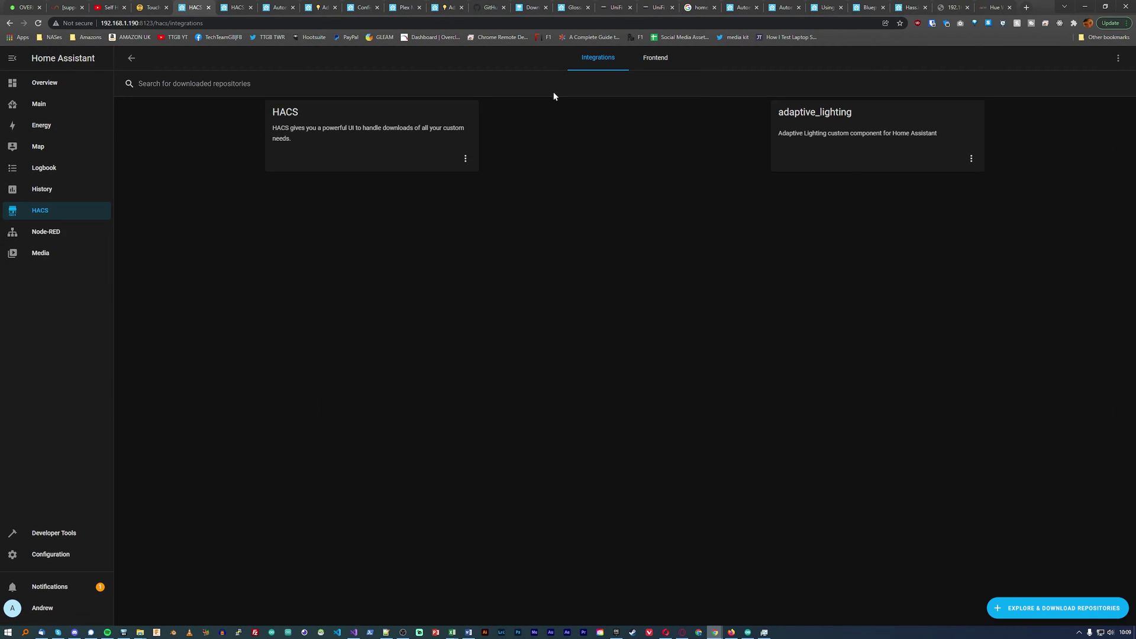
left_click(1037, 610)
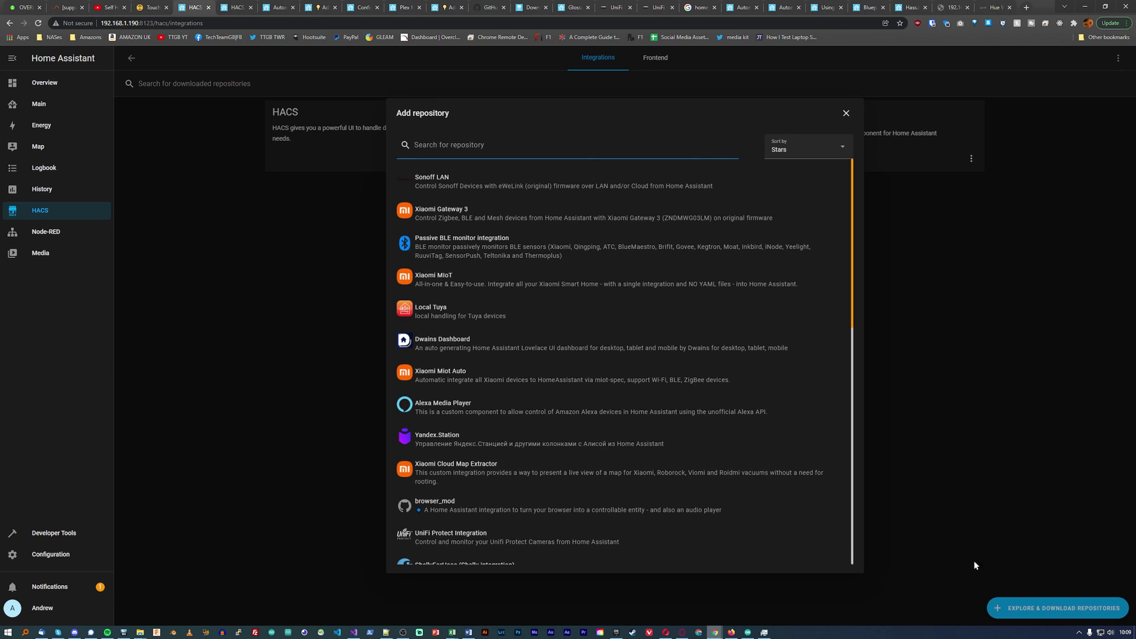
scroll(571, 235, "down", 4)
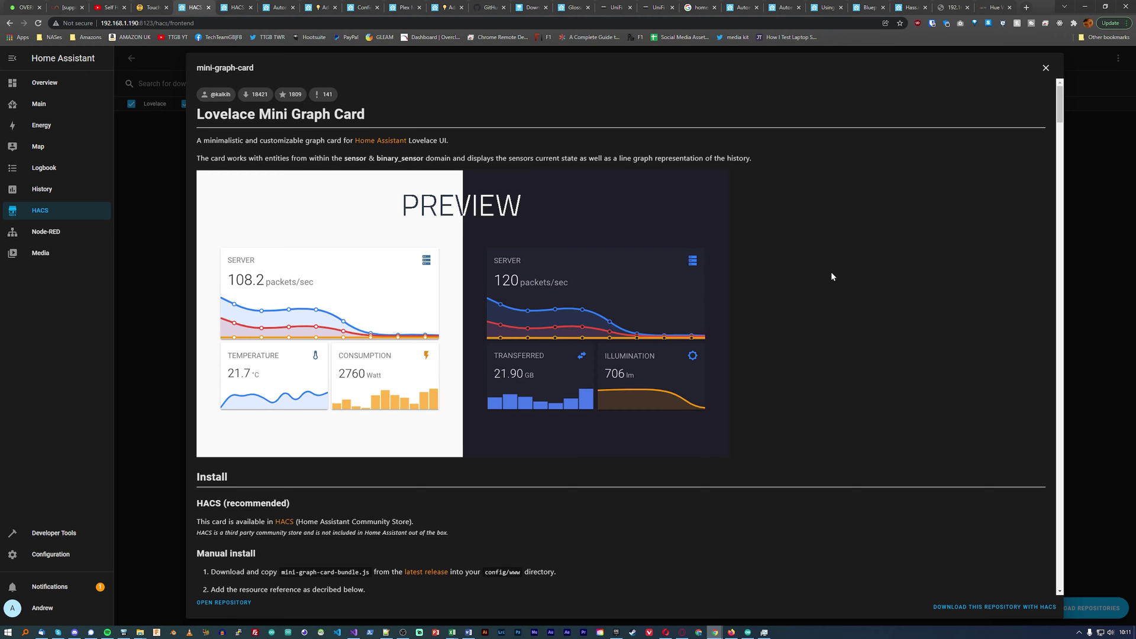
scroll(831, 273, "down", 3)
scroll(831, 276, "up", 3)
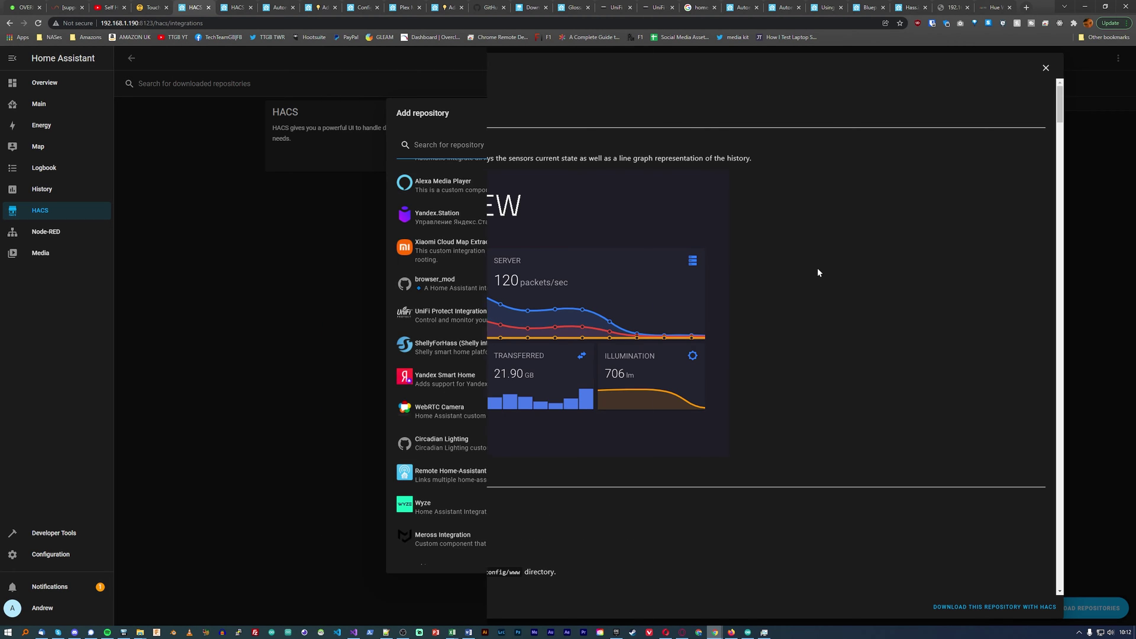
scroll(569, 233, "down", 1)
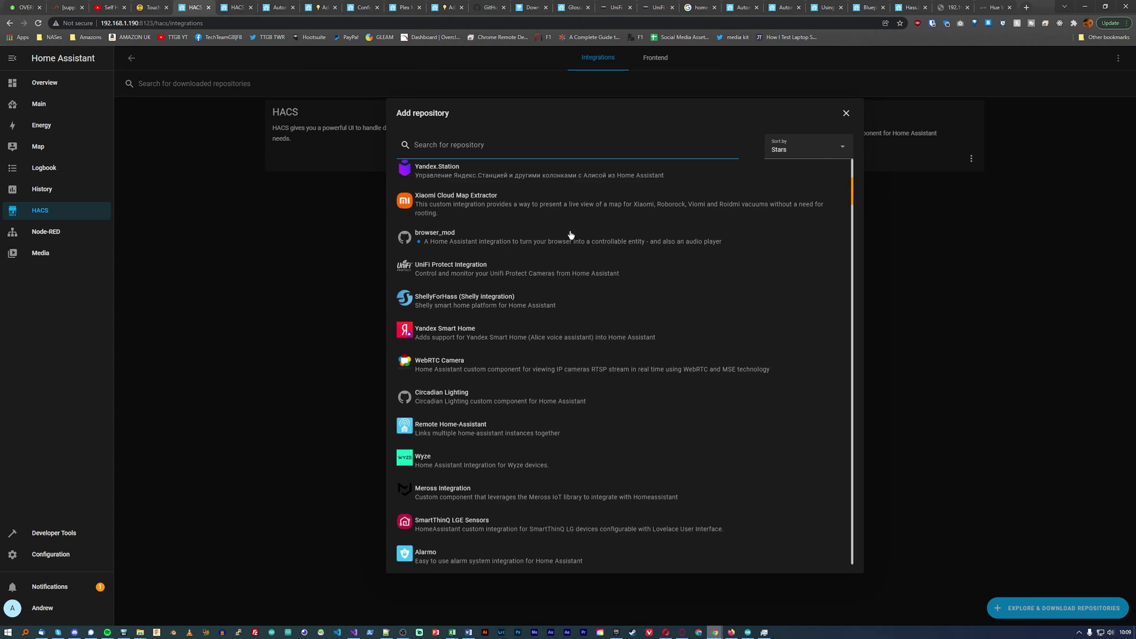
scroll(570, 235, "down", 2)
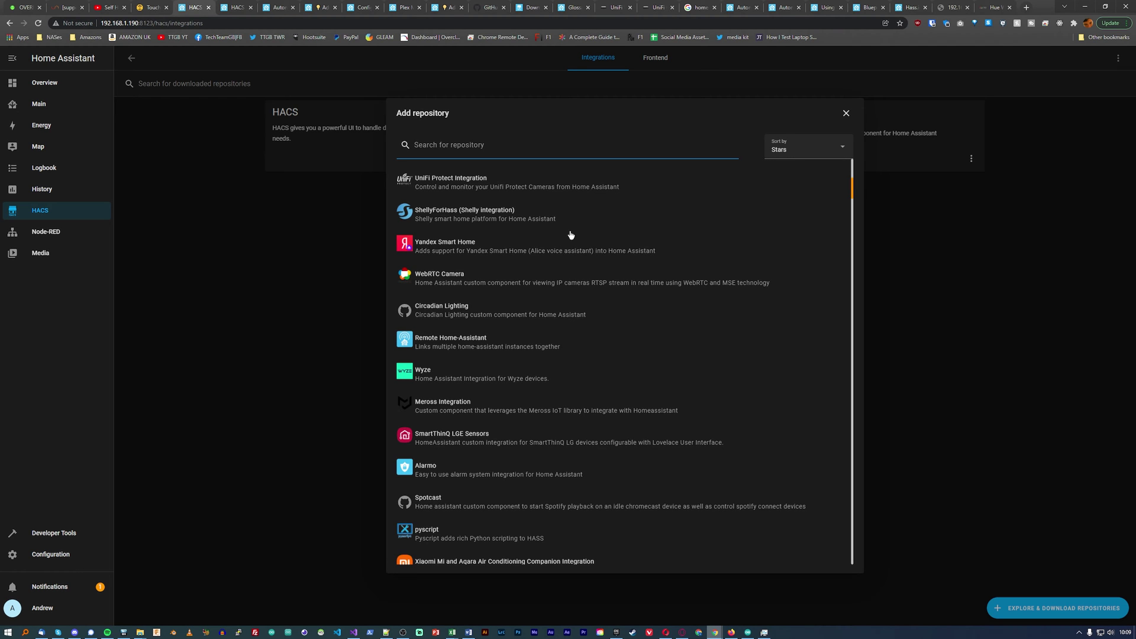
scroll(569, 233, "down", 2)
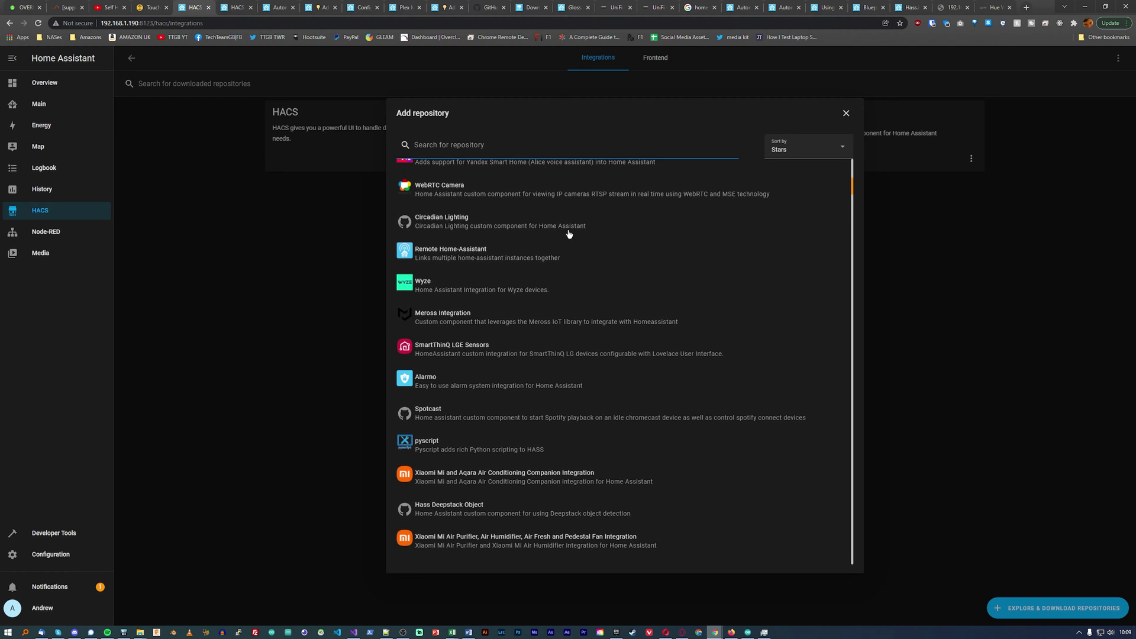
scroll(569, 234, "down", 5)
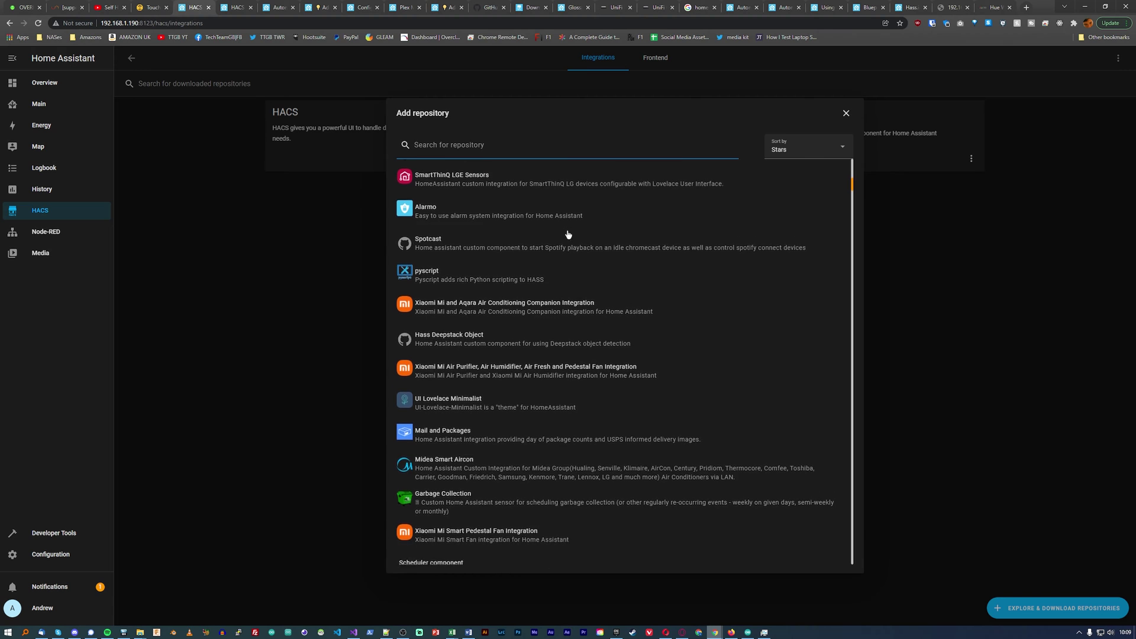
scroll(568, 234, "down", 1)
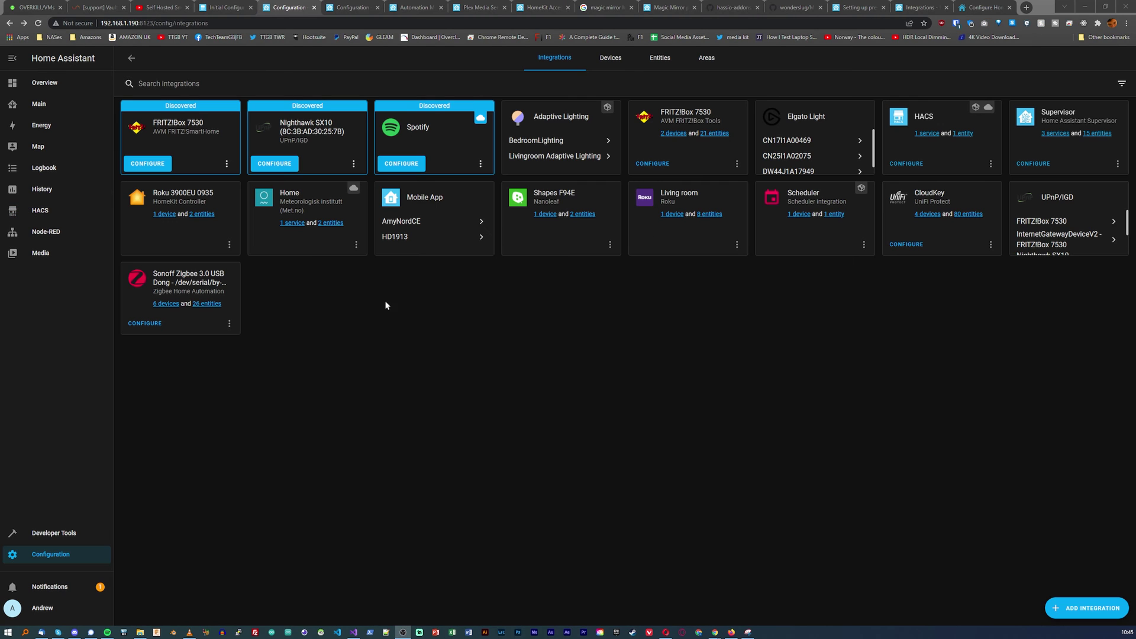
Add an Adaptive Lighting integration named 'Shapes Adaptive Lighting' and open its entry
left_click(1100, 612)
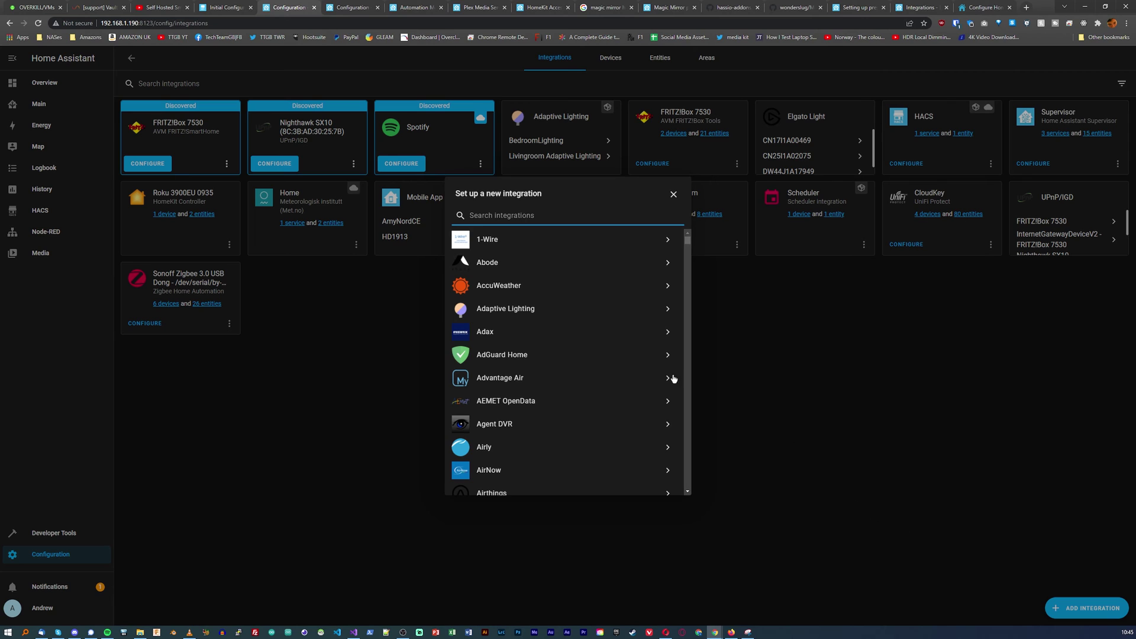
left_click(499, 311)
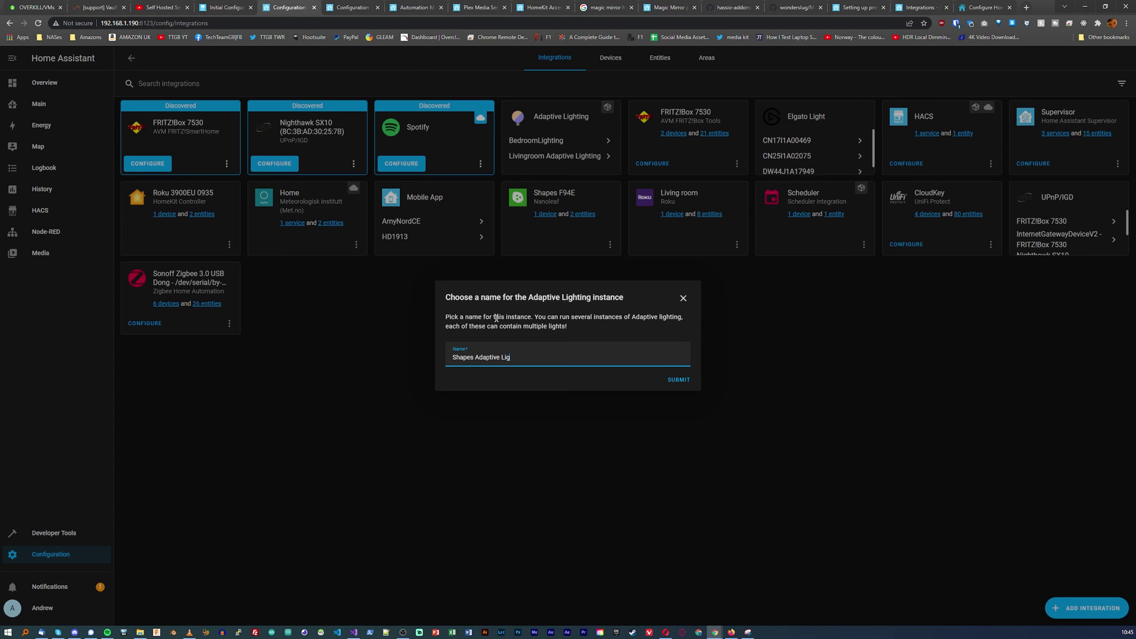
key("Return")
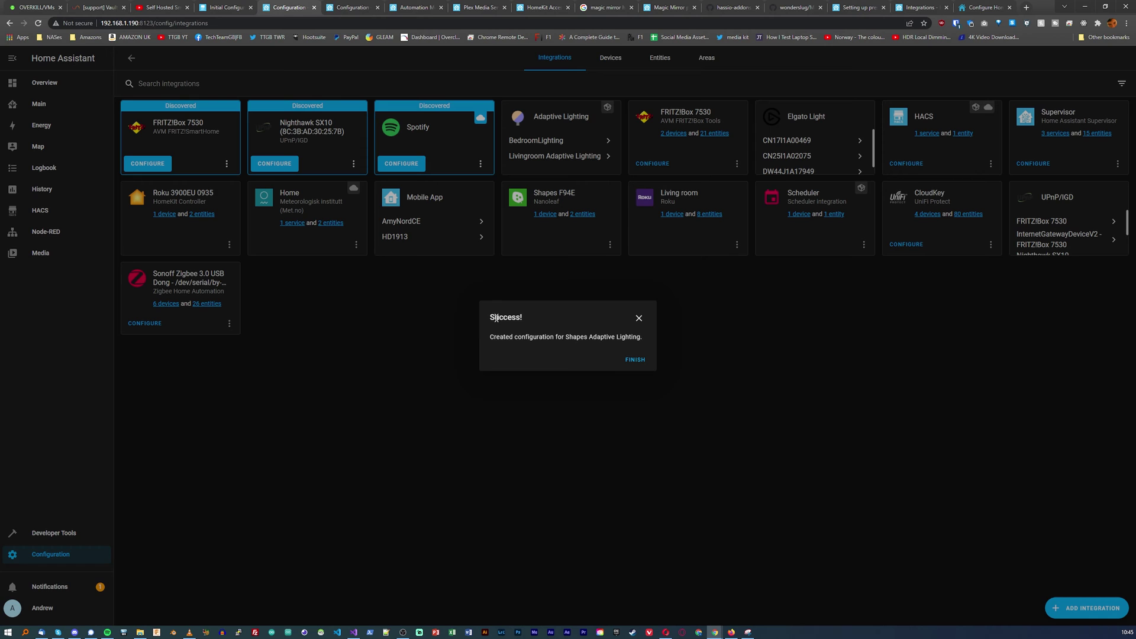
left_click(628, 360)
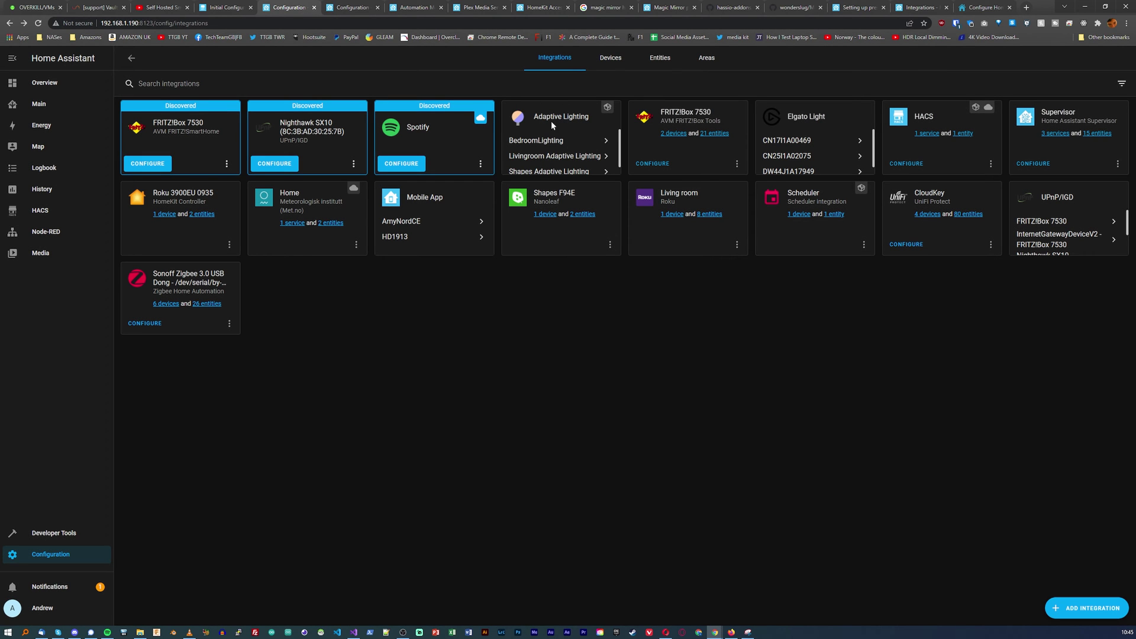
left_click(540, 170)
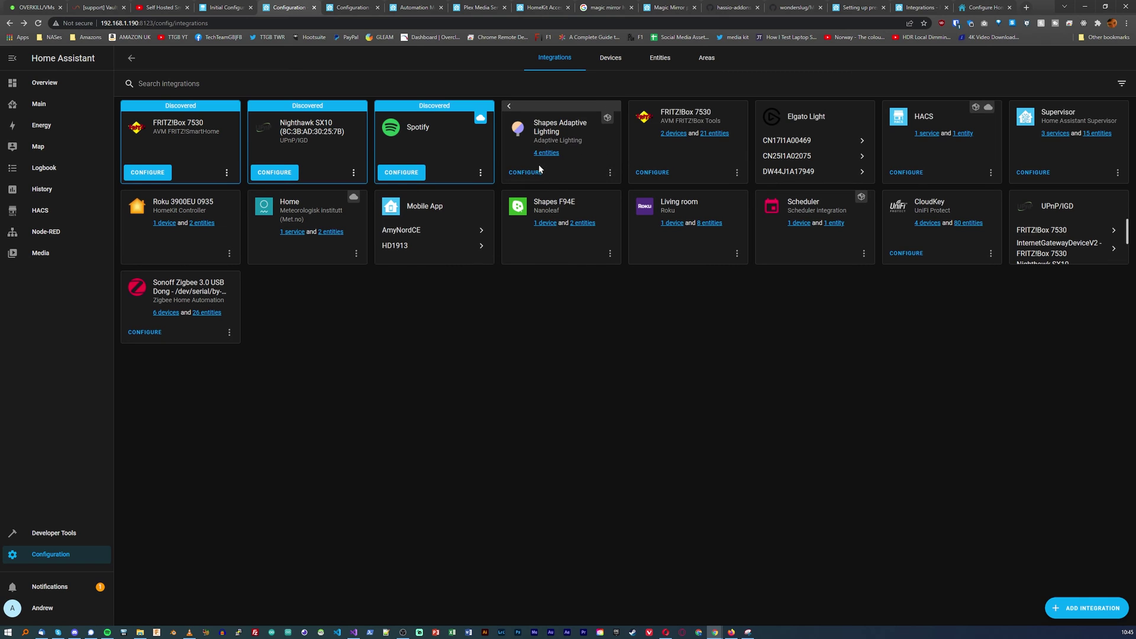
Add light.shapes_f94e to the lights controlled by Shapes Adaptive Lighting
left_click(519, 169)
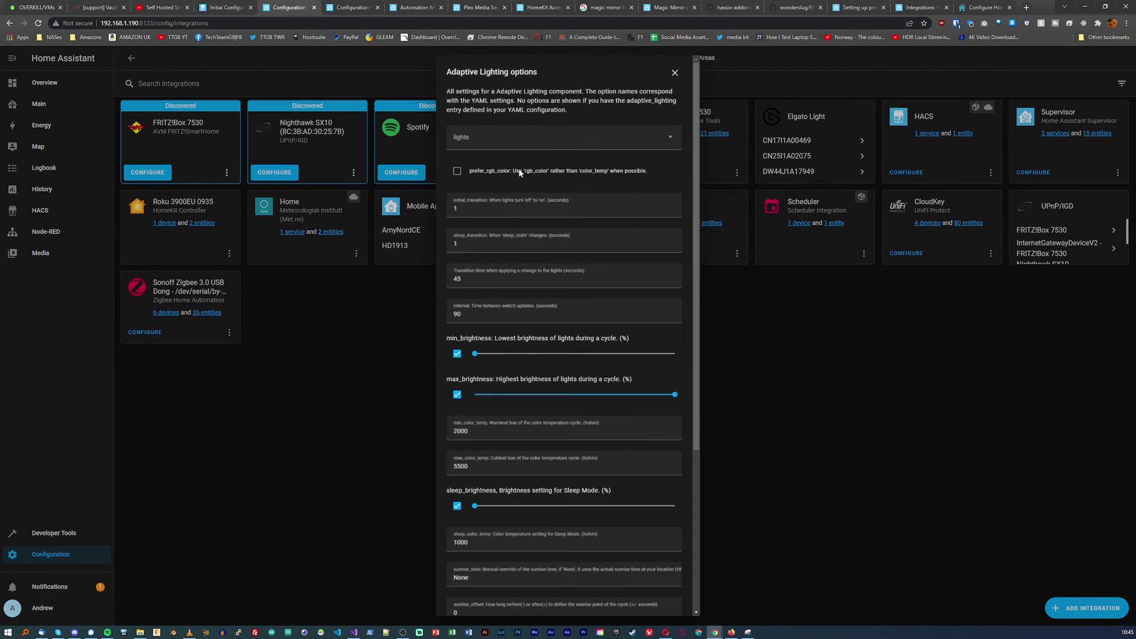
left_click(532, 136)
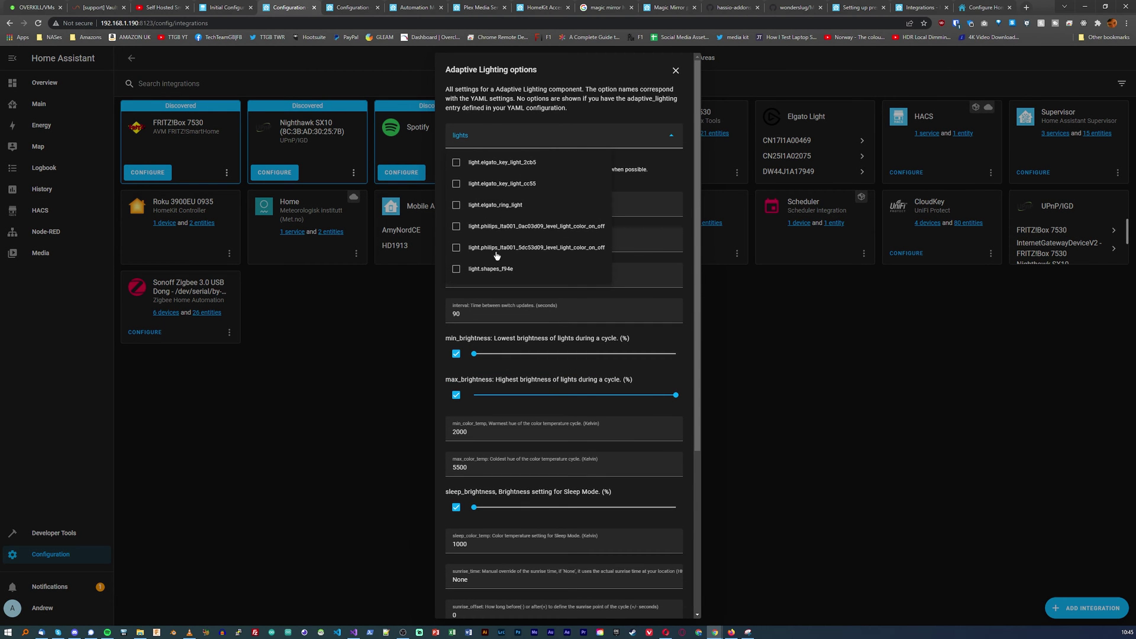
left_click(457, 270)
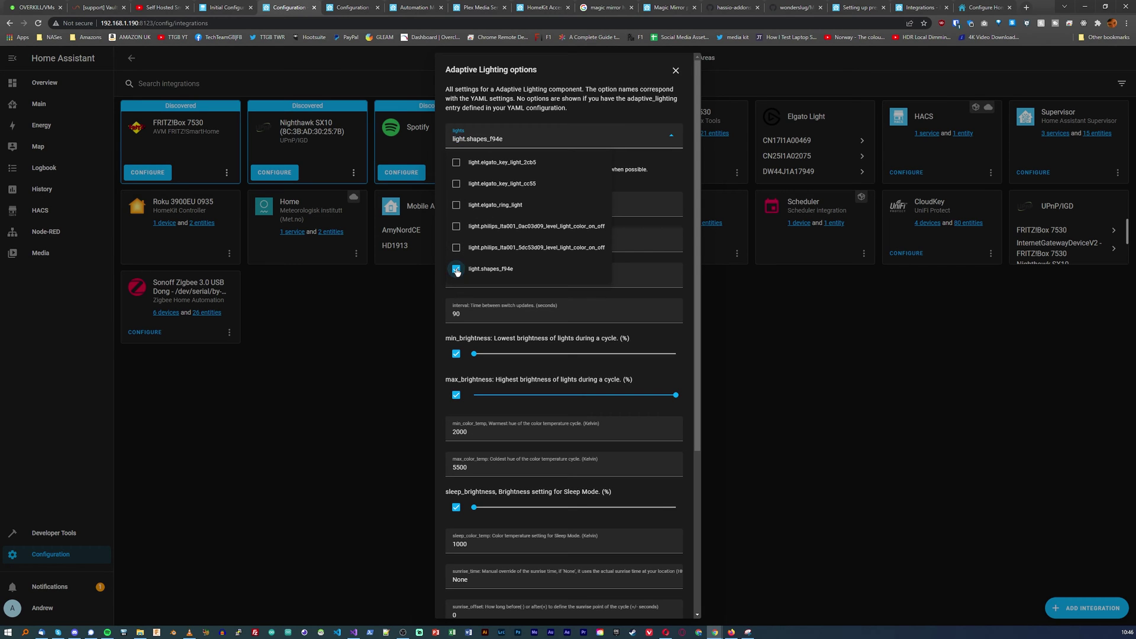
left_click(627, 179)
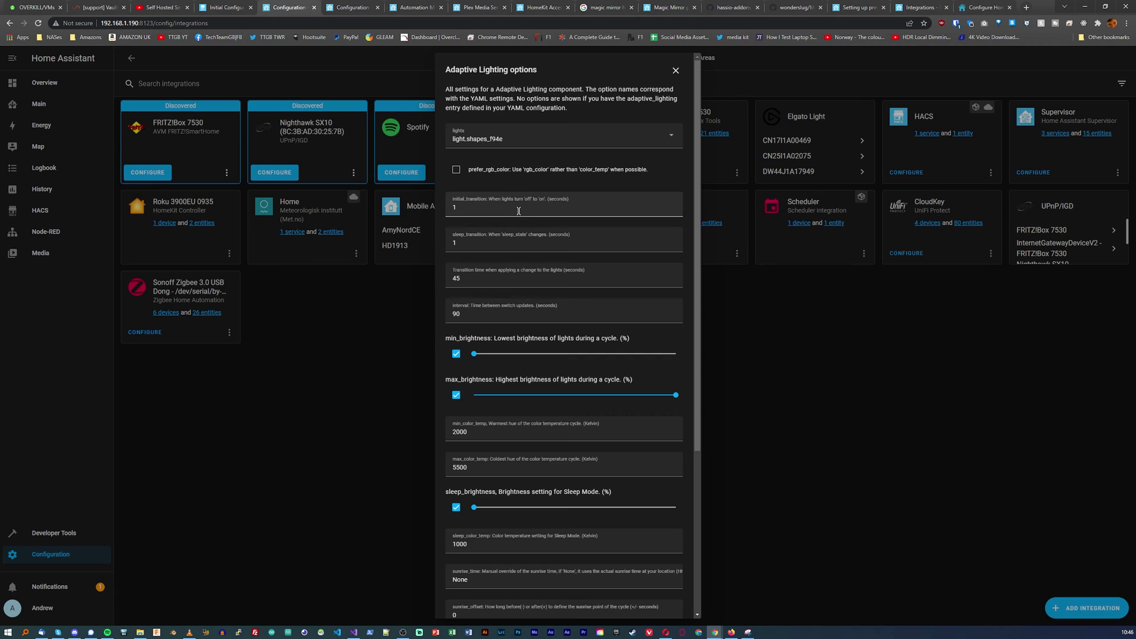
Turn on prefer_rgb_color and review the options, rechecking the selected light
left_click(517, 170)
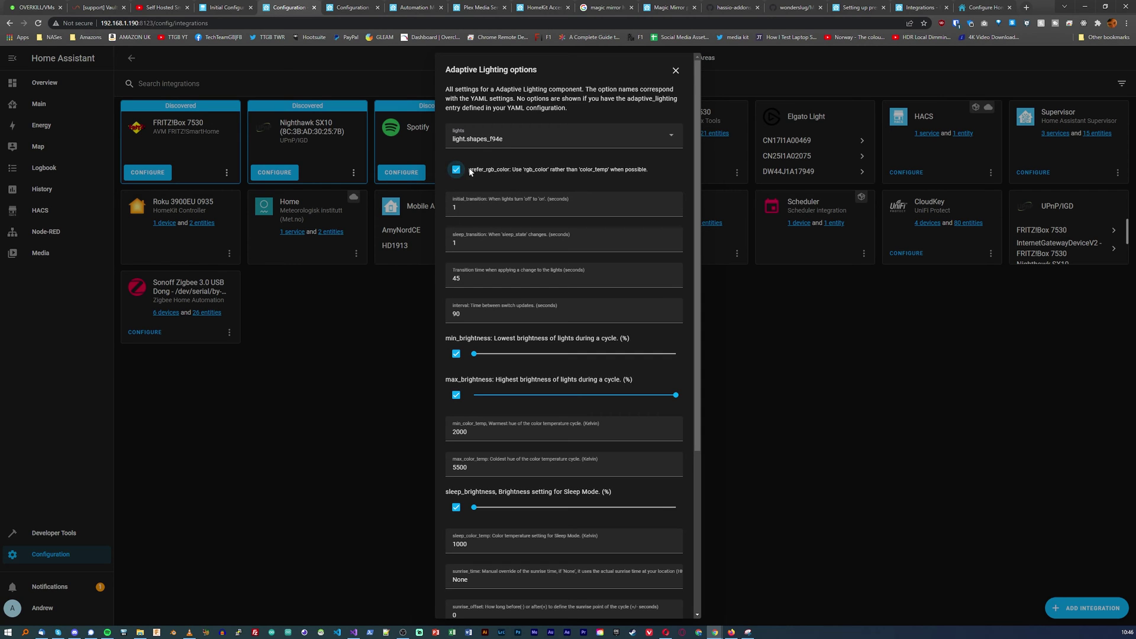
left_click(476, 171)
scroll(516, 254, "down", 3)
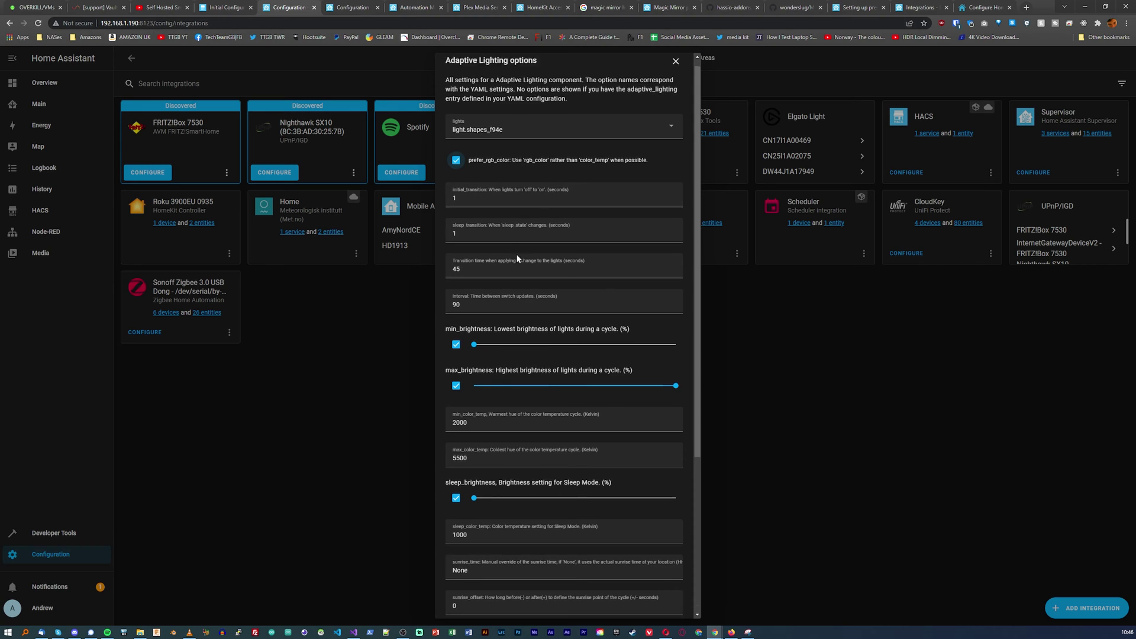
scroll(516, 254, "down", 1)
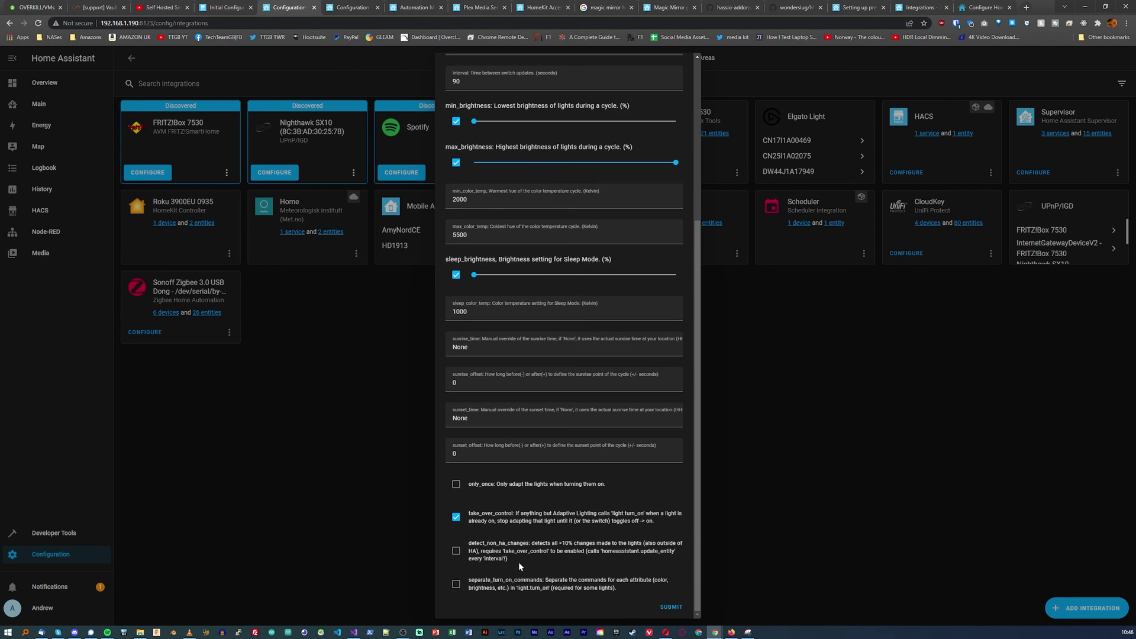
scroll(520, 567, "up", 4)
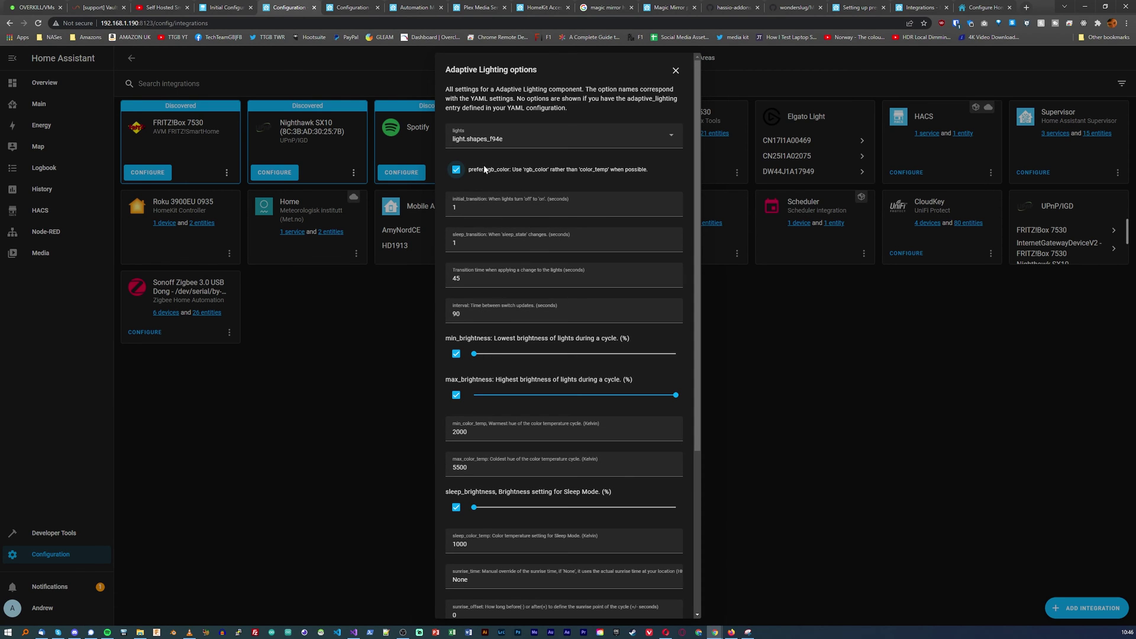
left_click(542, 137)
left_click(577, 124)
scroll(597, 133, "down", 4)
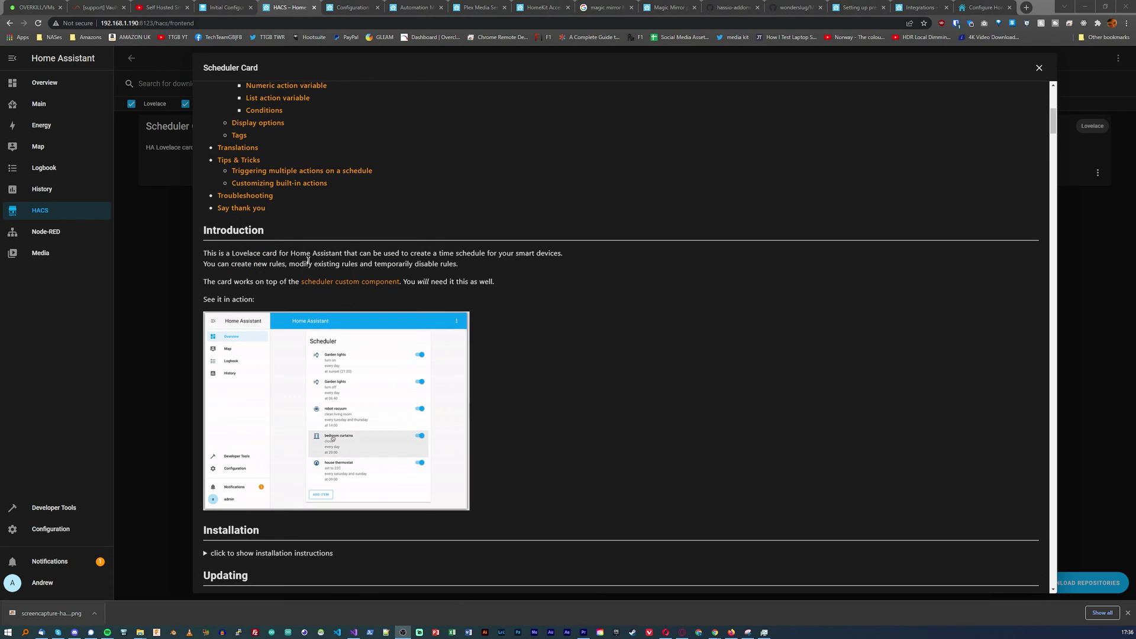
Open Scheduler component in HACS downloaded integrations and read its installation steps
left_click(160, 303)
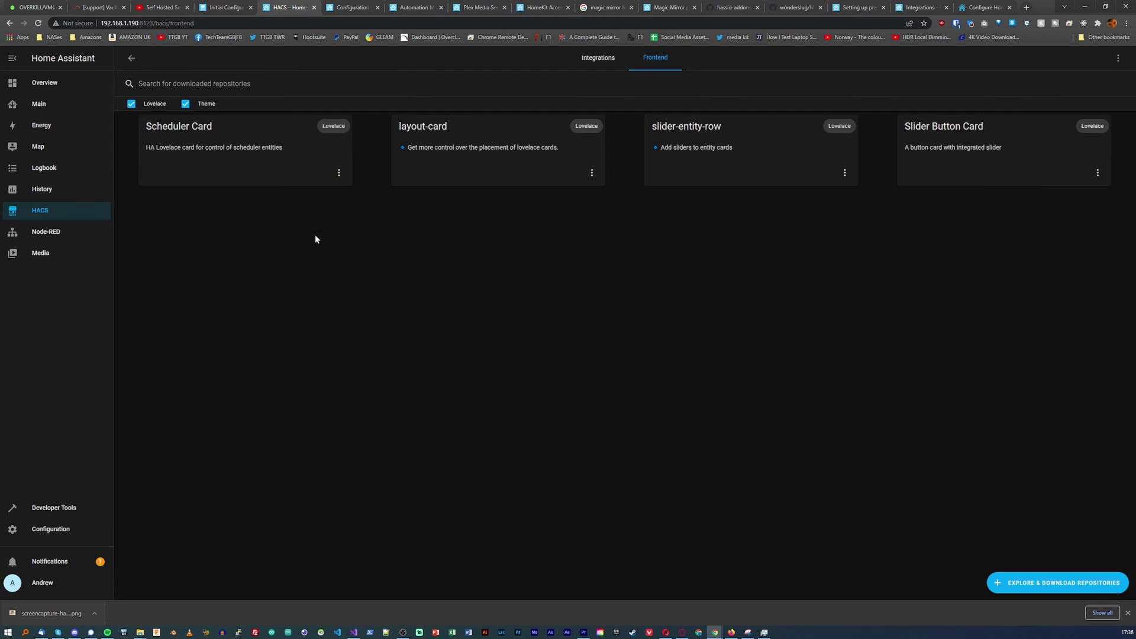
left_click(599, 57)
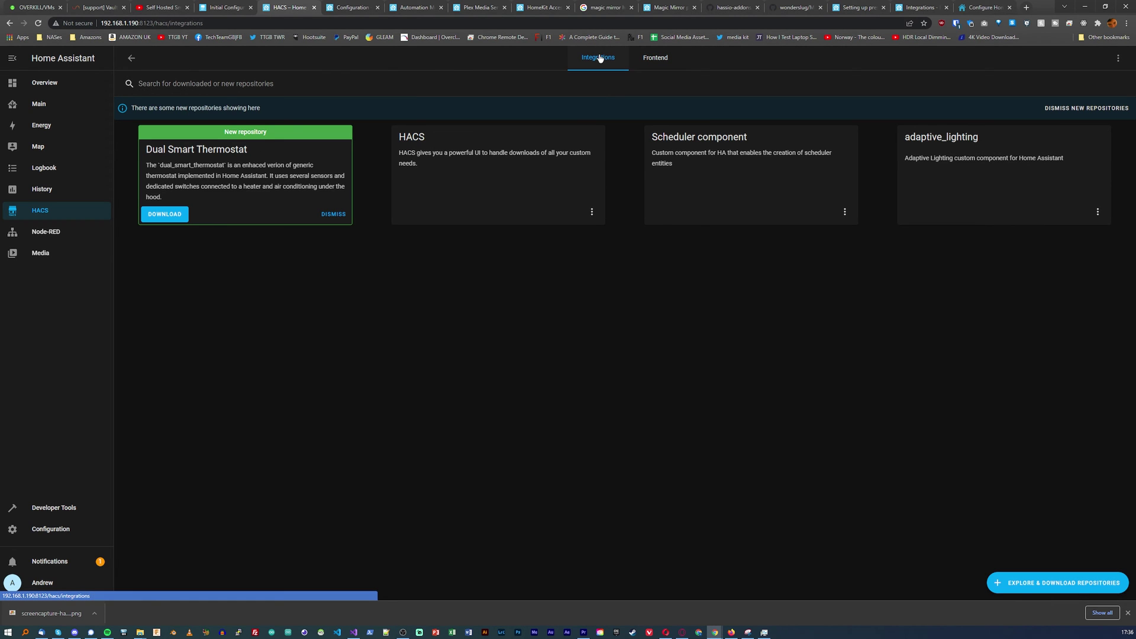
left_click(681, 138)
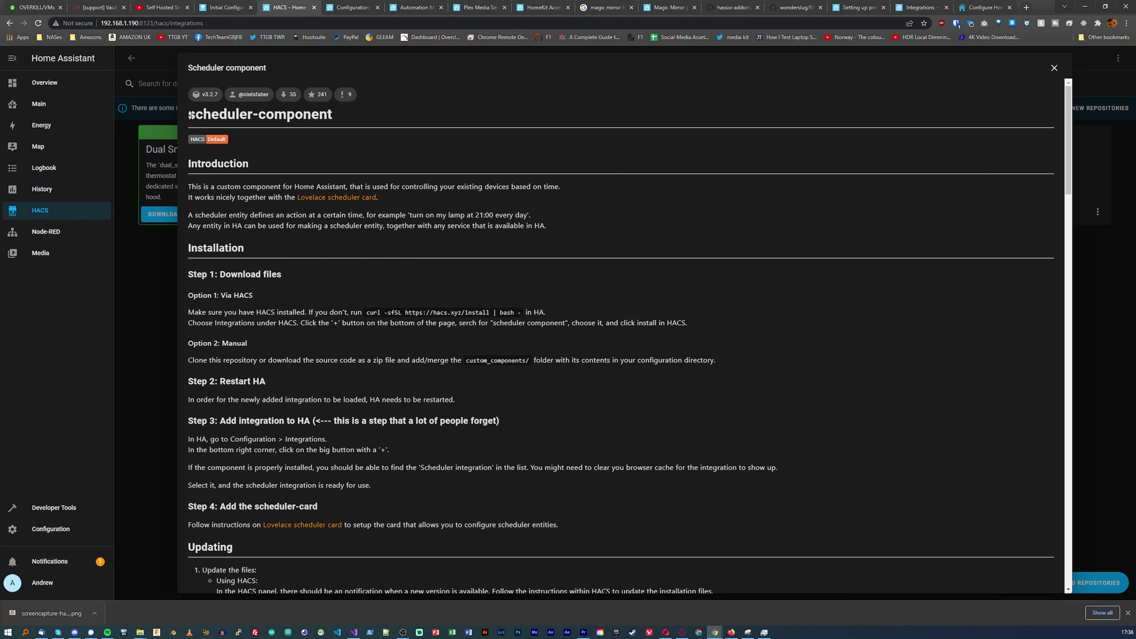
left_click_drag(190, 116, 335, 120)
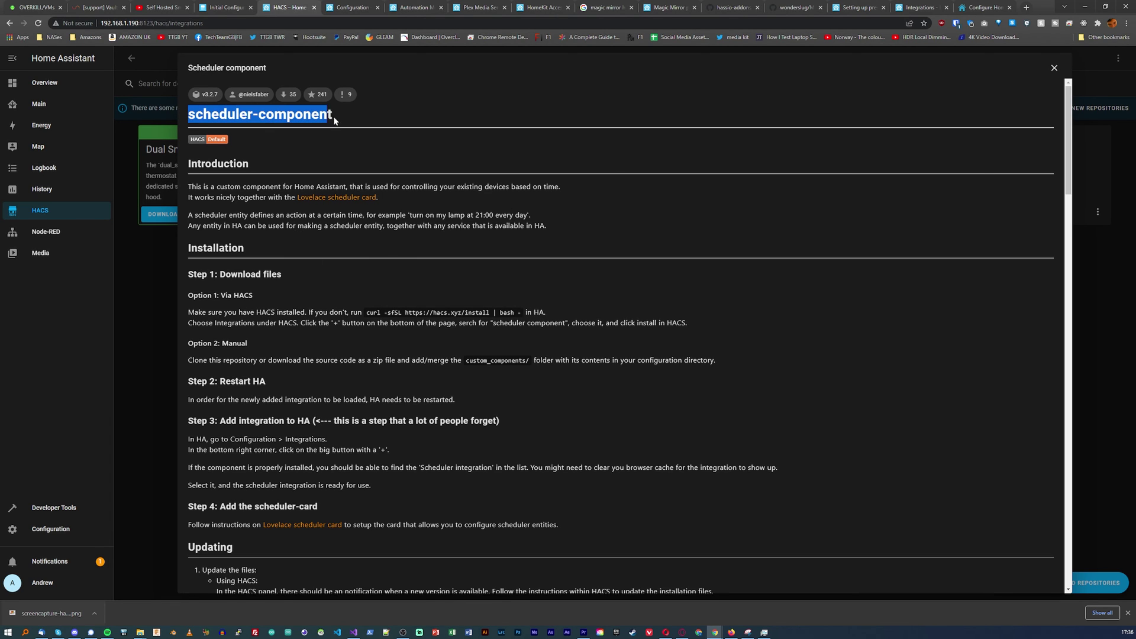
left_click(385, 125)
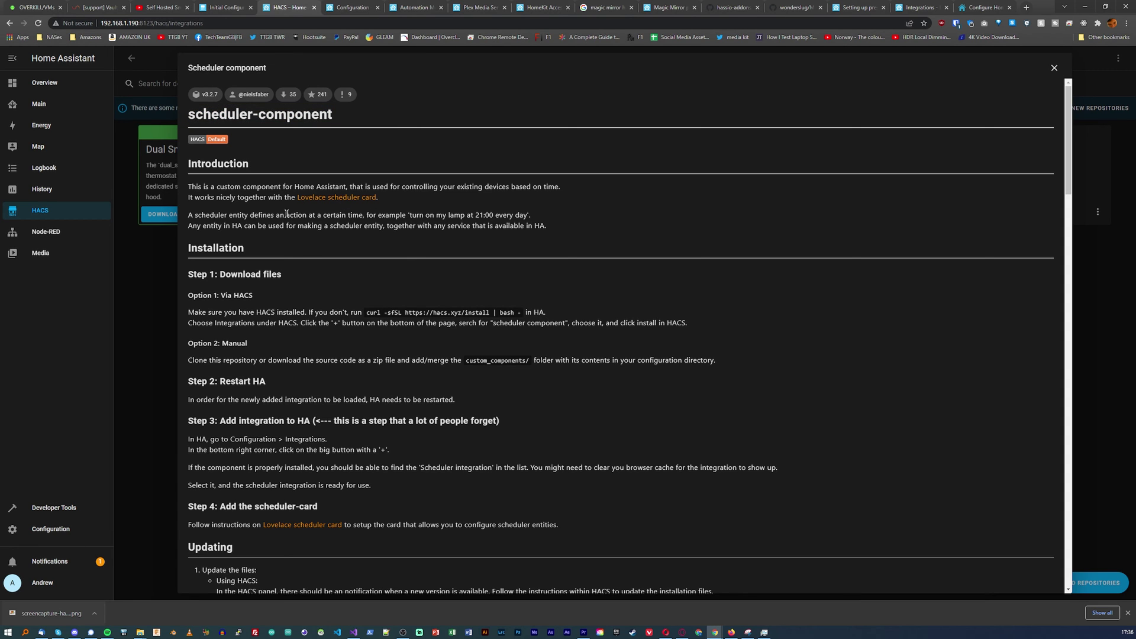
scroll(355, 228, "down", 2)
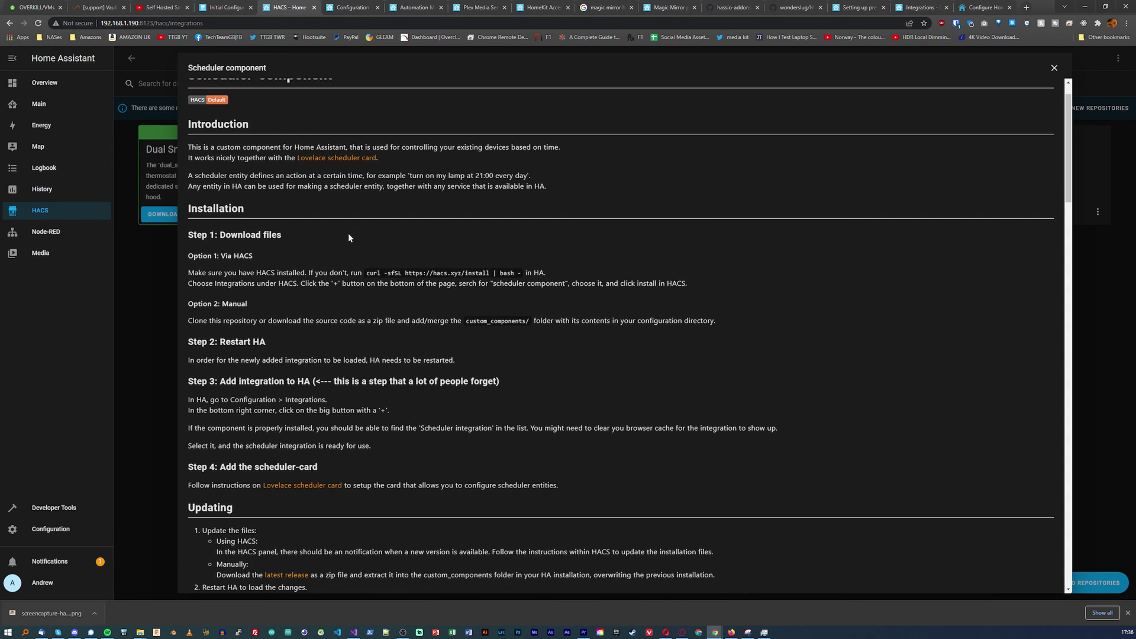
scroll(345, 230, "down", 1)
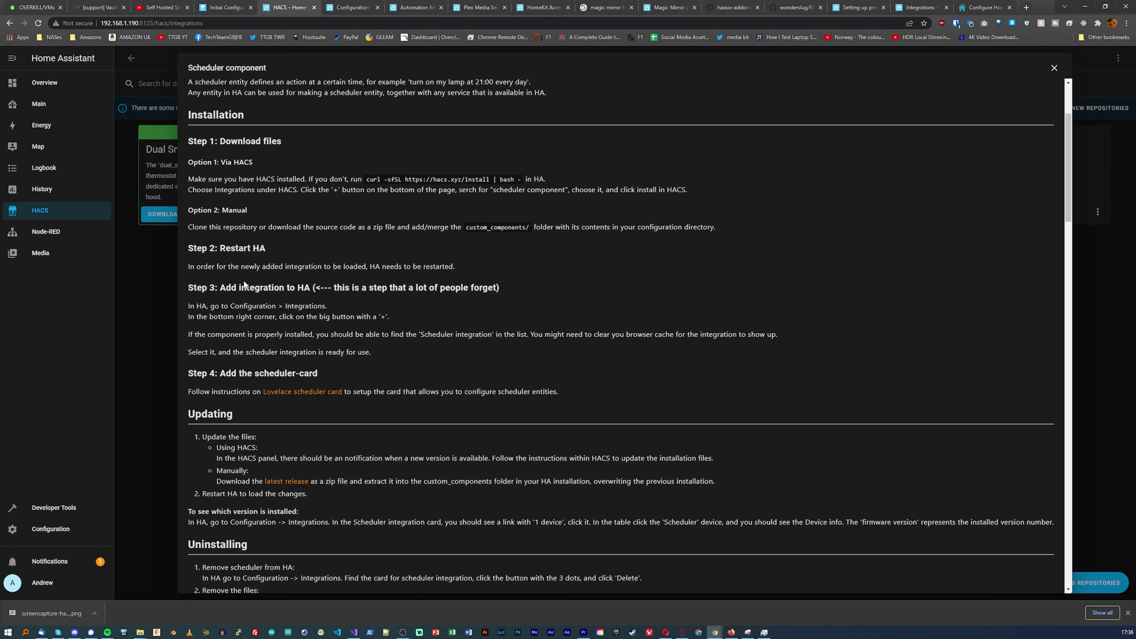
left_click_drag(219, 287, 314, 287)
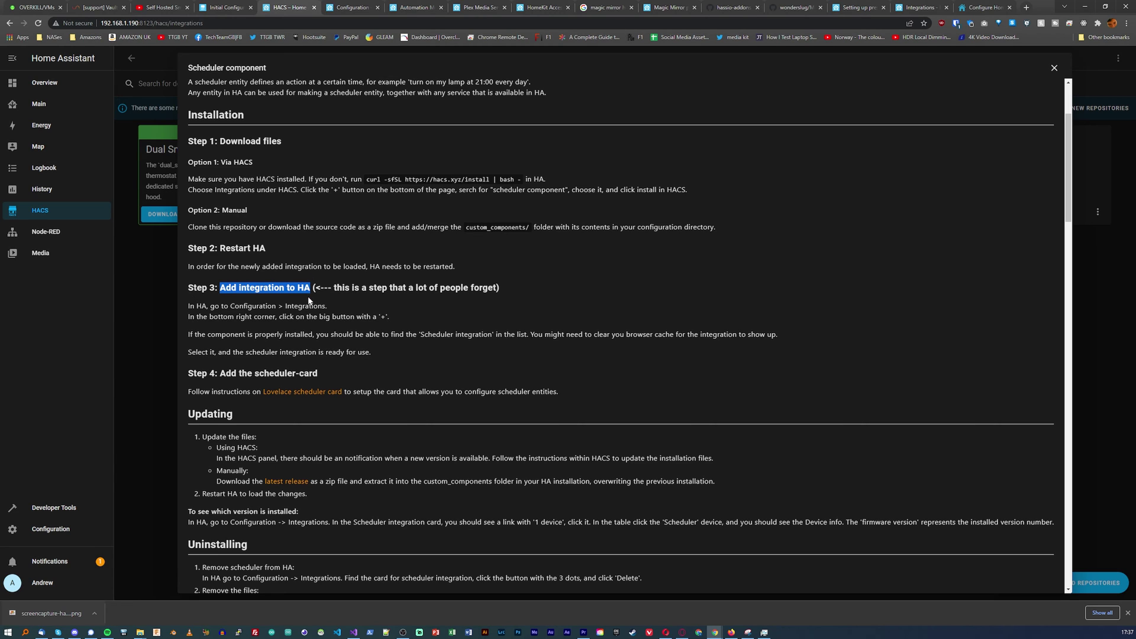
left_click(157, 304)
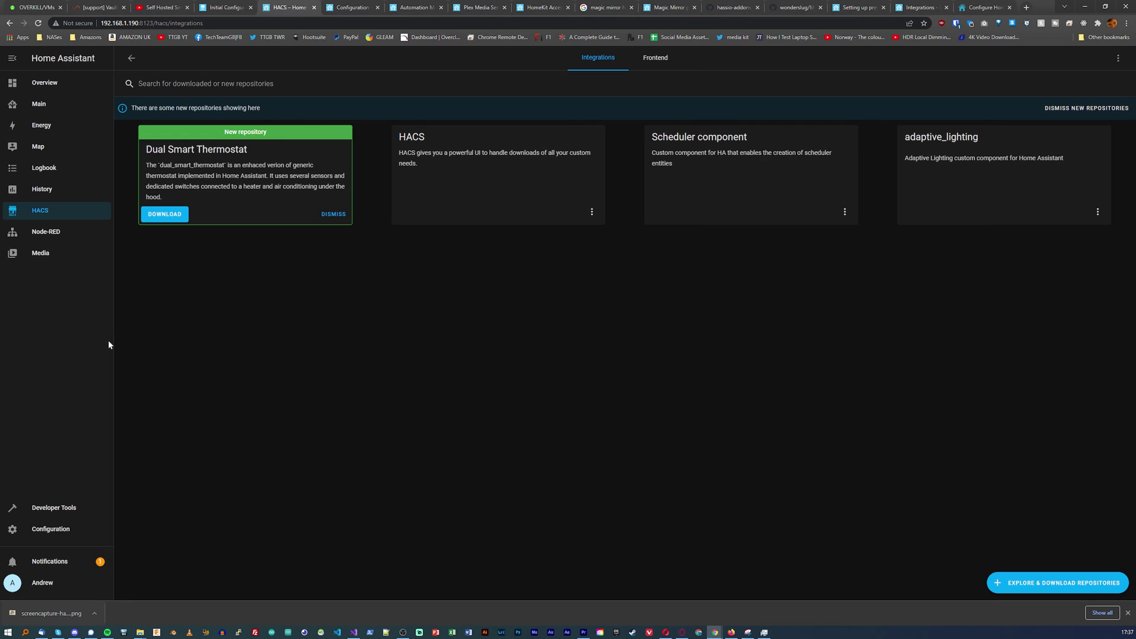
Try re-adding the Scheduler integration (aborted), then open its '1 device' page
left_click(32, 530)
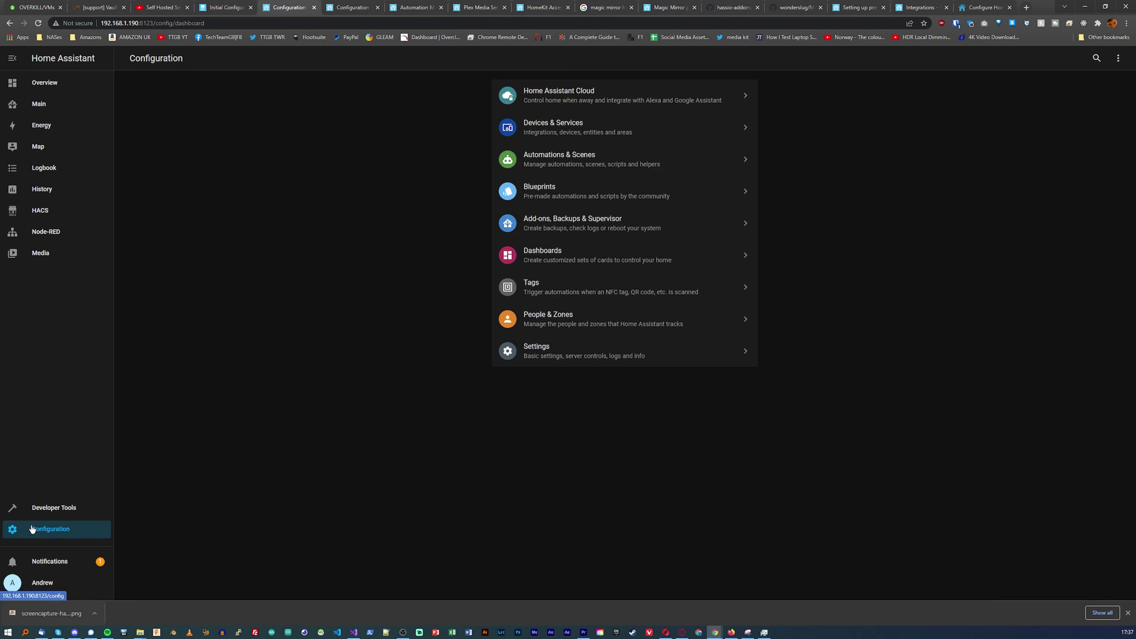
left_click(546, 127)
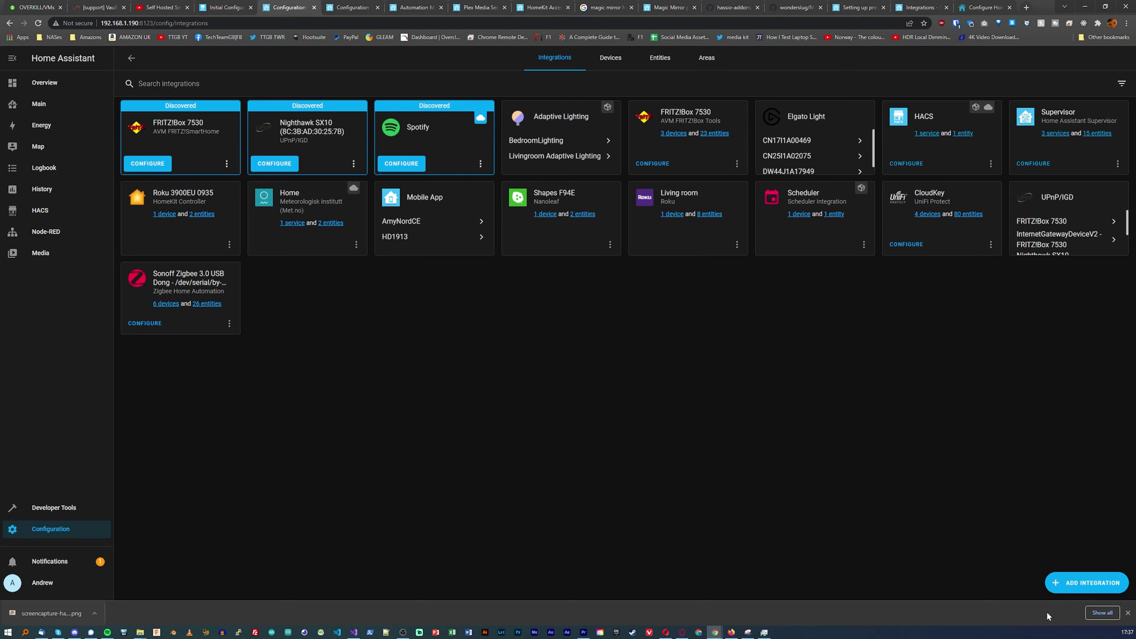
left_click(1086, 583)
type("sch")
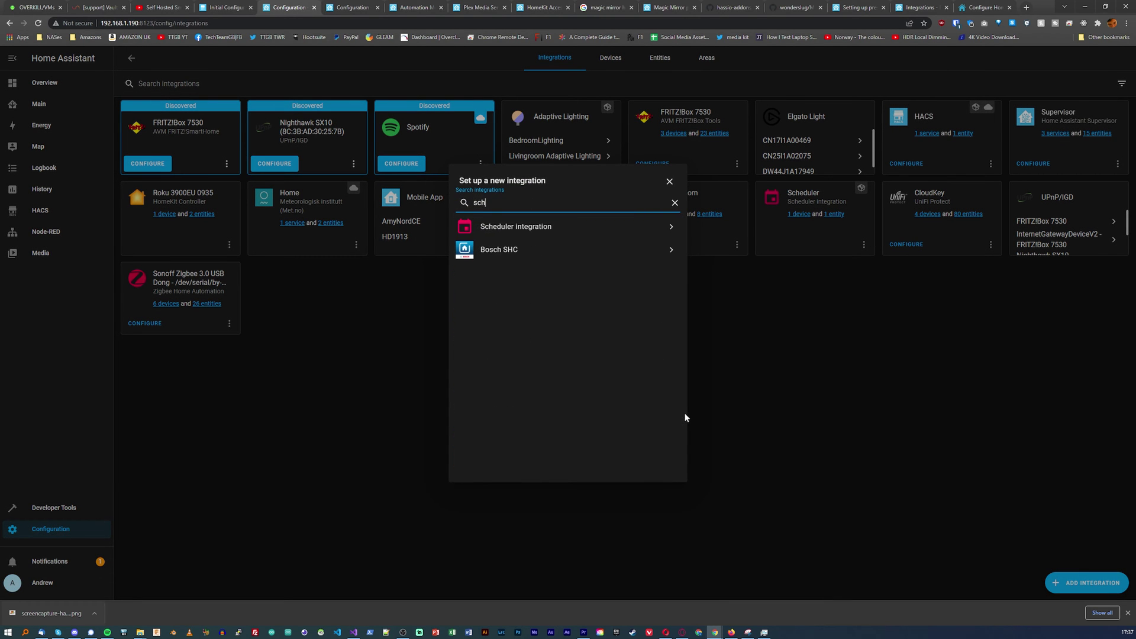
left_click(503, 225)
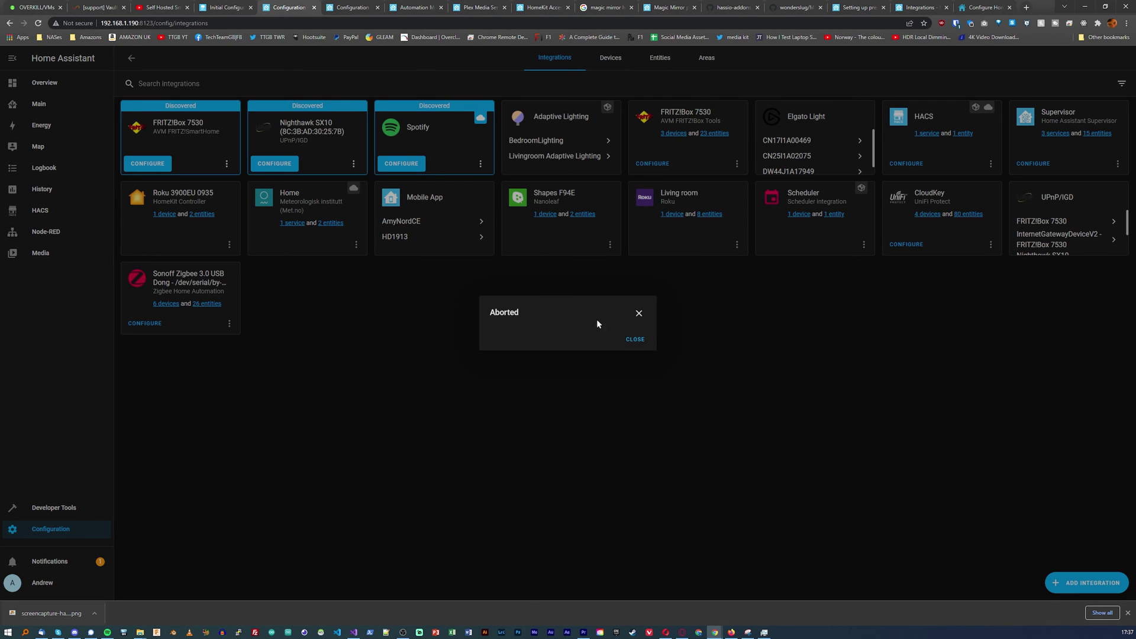
left_click(637, 340)
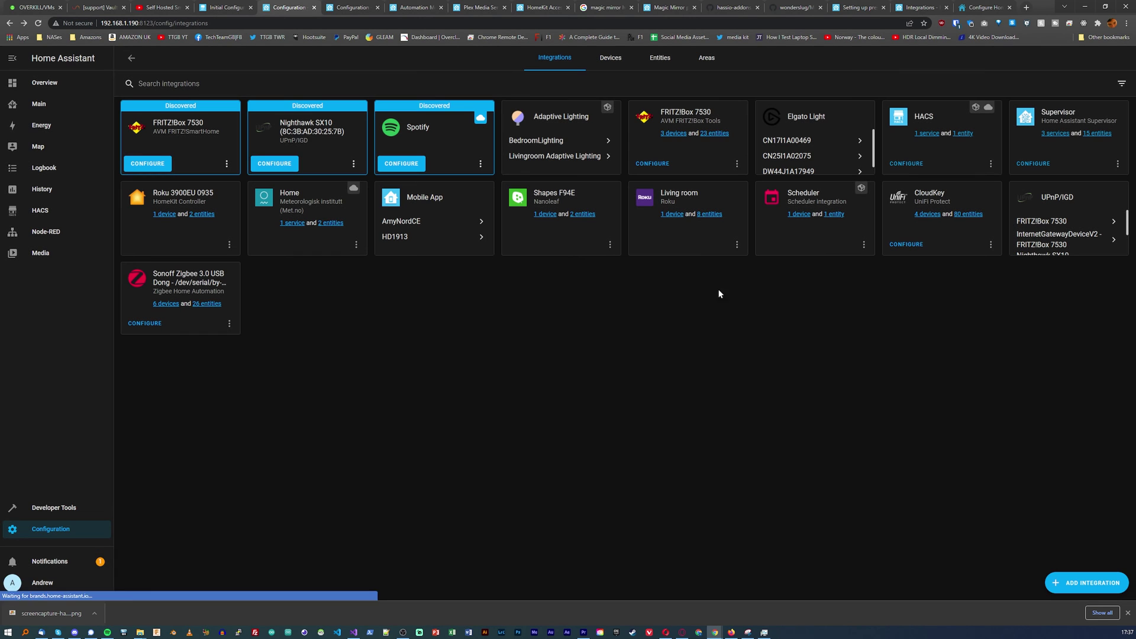
left_click(798, 215)
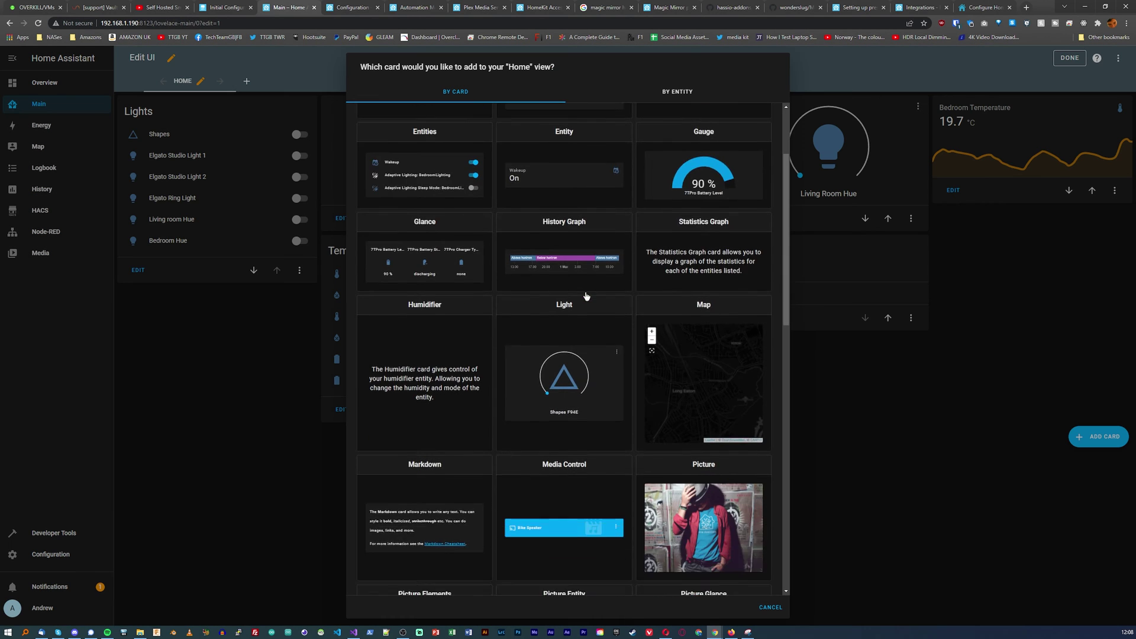
Add a custom Scheduler Card covering all 6 lights to the Home view and save
scroll(585, 295, "down", 6)
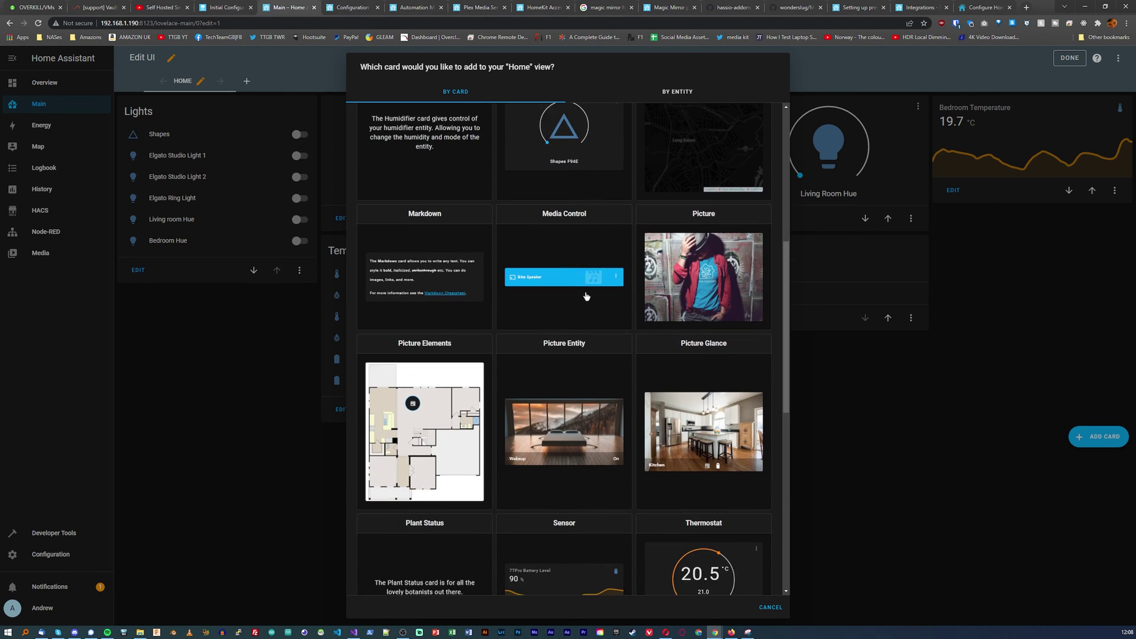
scroll(586, 296, "down", 3)
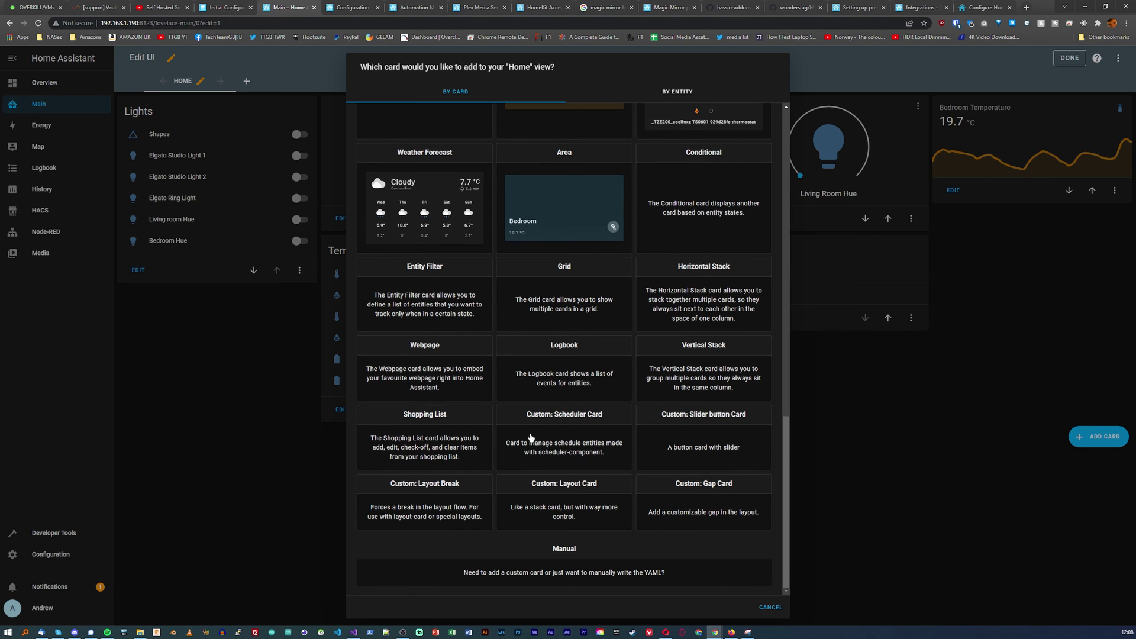
left_click(554, 436)
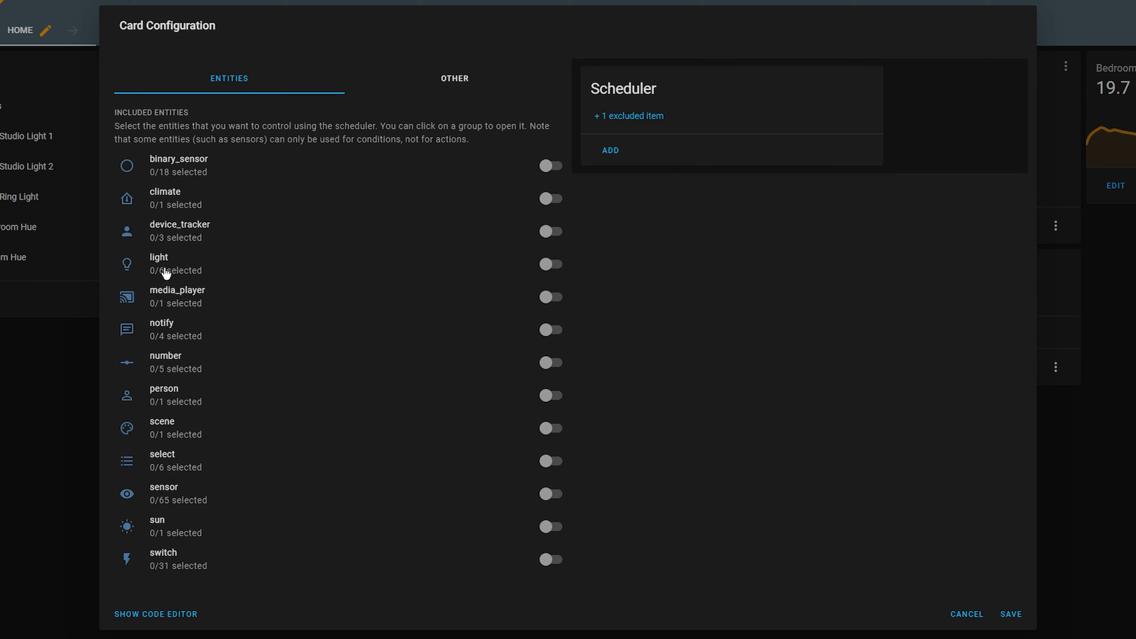
left_click(551, 265)
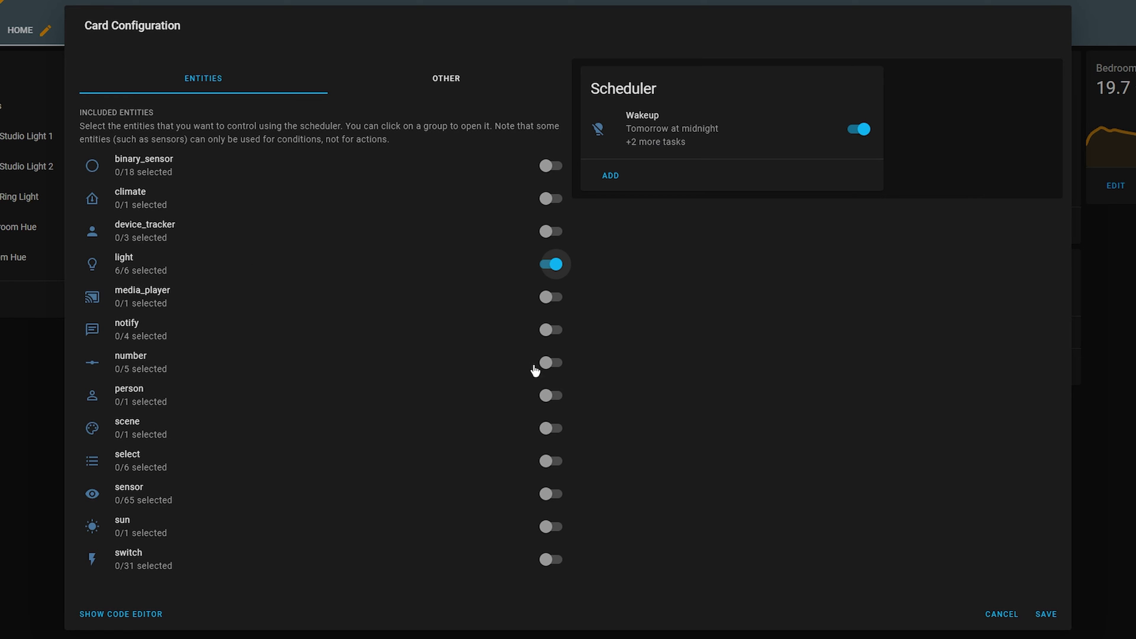
left_click(1047, 615)
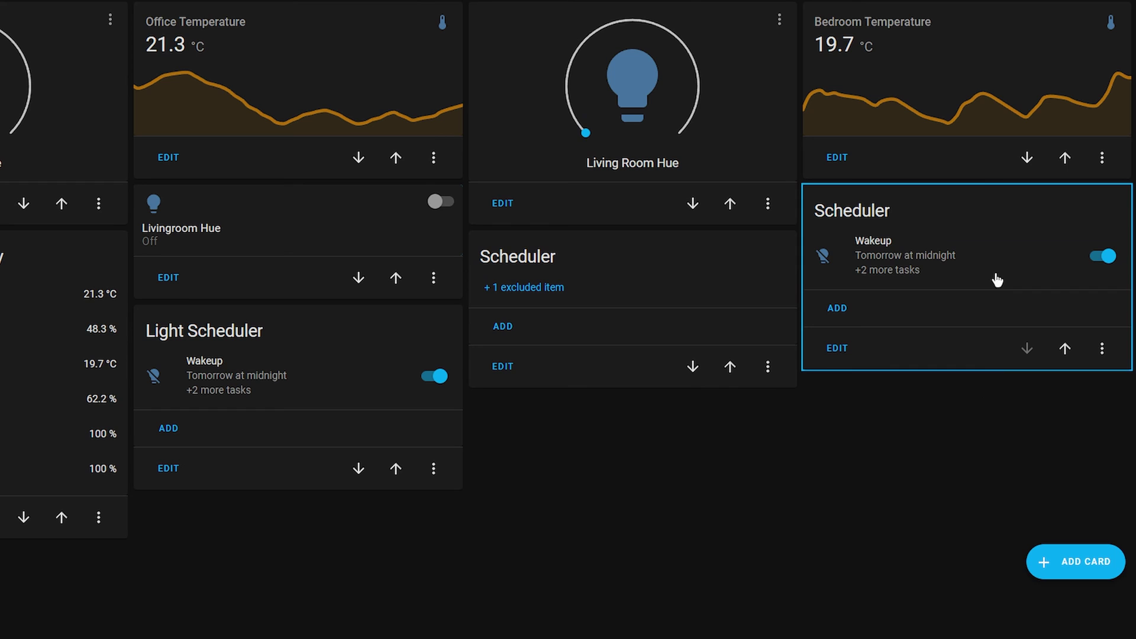
Create a new schedule for the PHILIPS LTA001 0AC03D09 light using Make Scheme
left_click(839, 308)
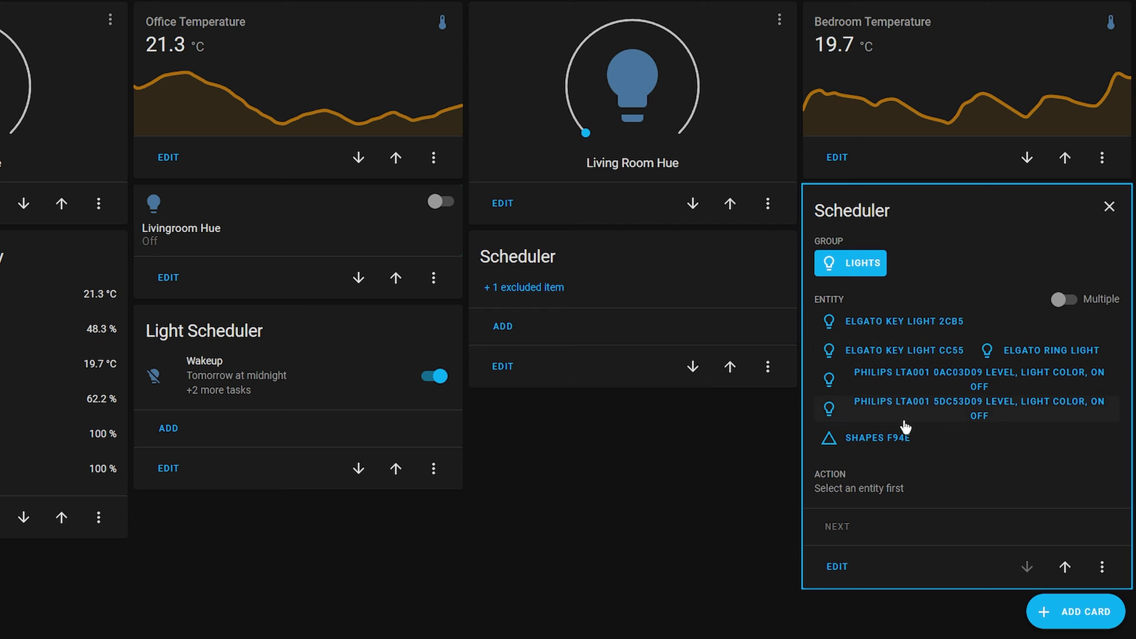
left_click(914, 386)
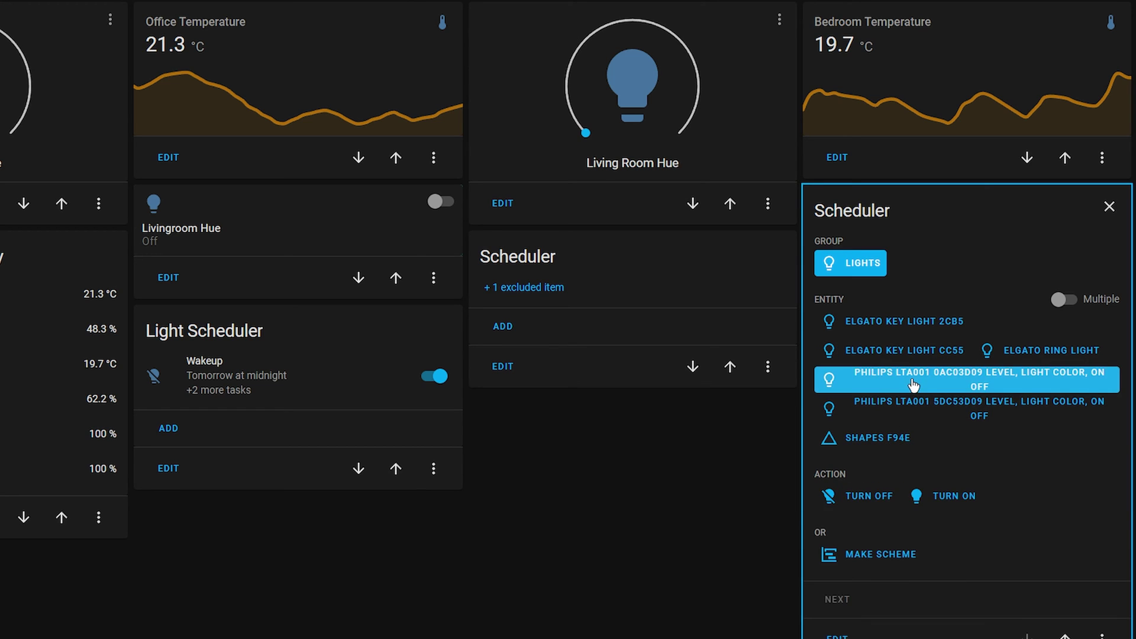
left_click(865, 559)
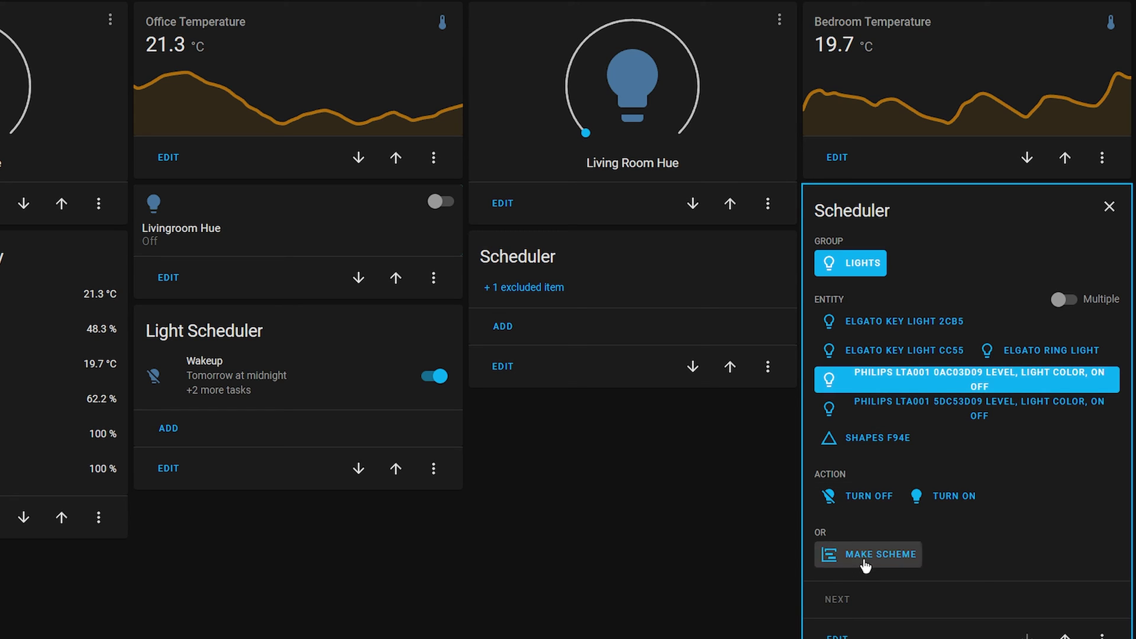
left_click(840, 602)
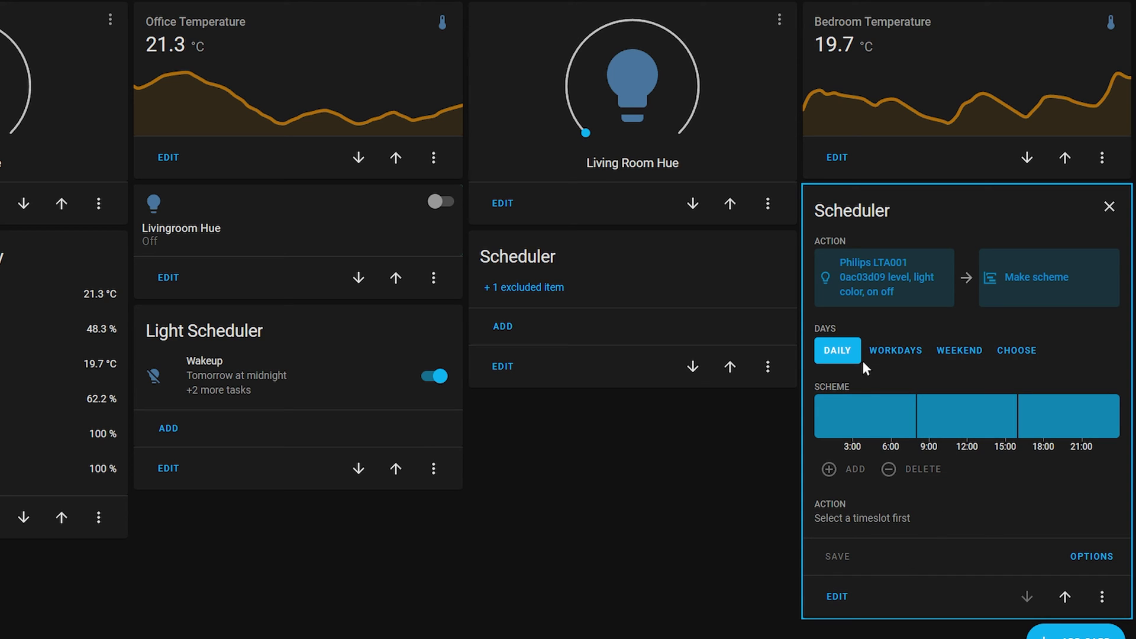
Set the light to Turn On from 8:30 to 10:30 and Turn Off otherwise
left_click(920, 423)
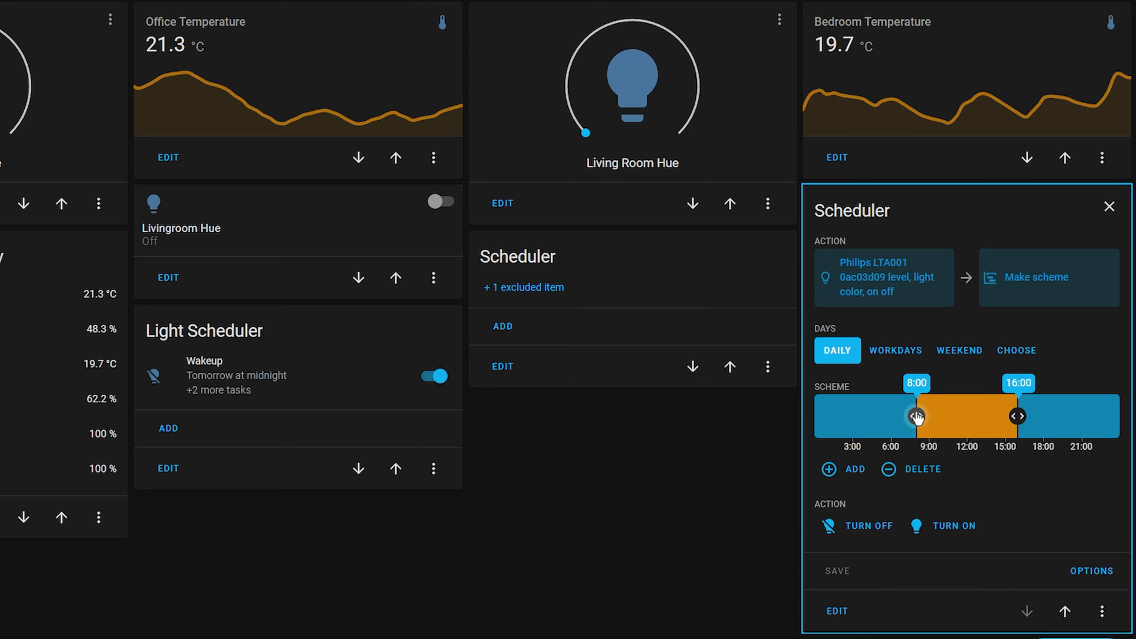
mouse_move(917, 418)
left_mouse_down()
mouse_move(876, 416)
mouse_move(939, 414)
mouse_move(922, 416)
left_mouse_up()
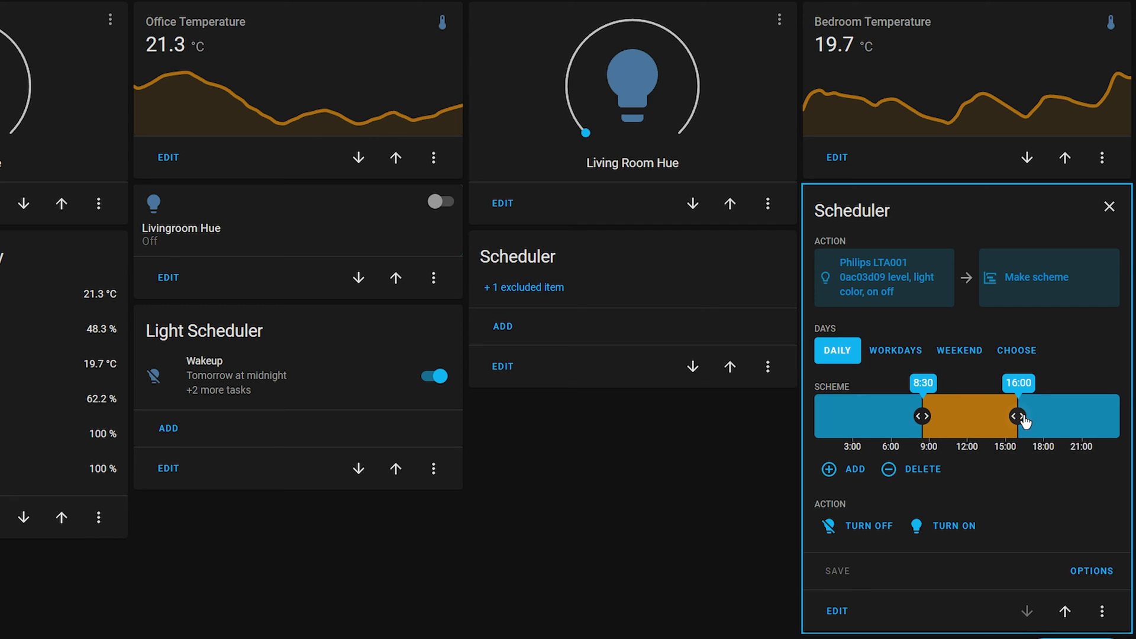
left_click_drag(1025, 420, 949, 421)
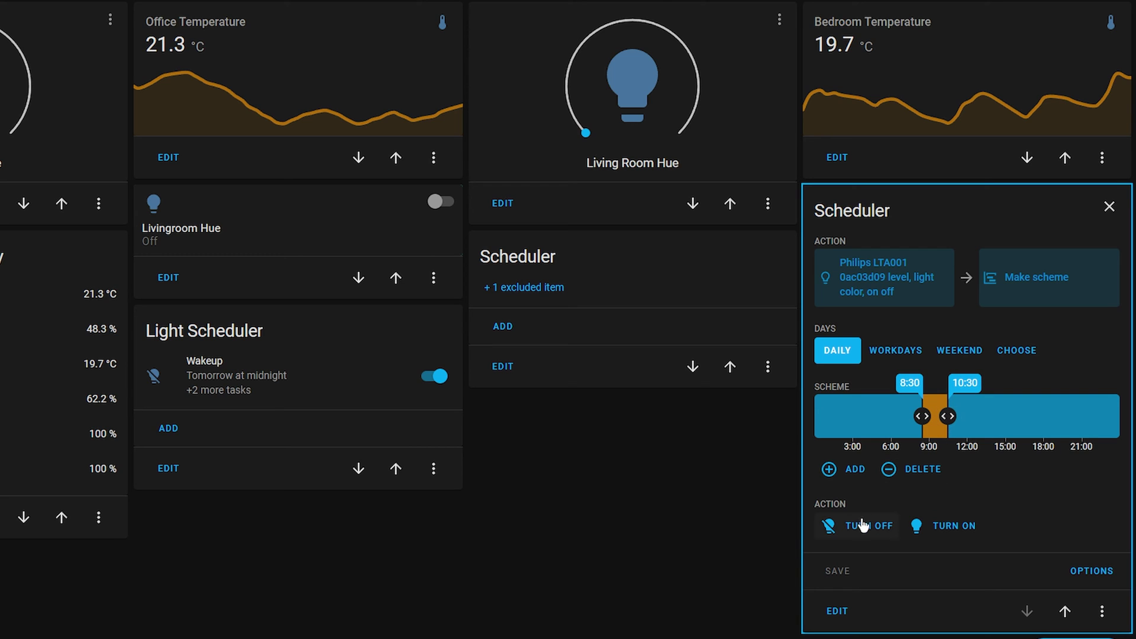
left_click(945, 526)
left_click(1004, 424)
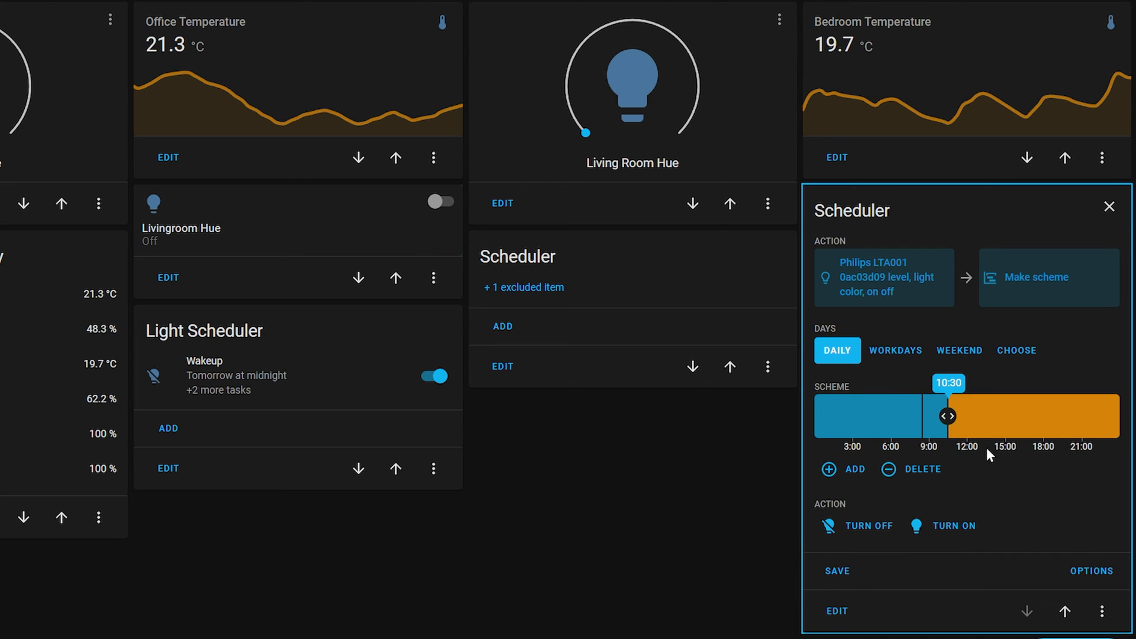
left_click(855, 528)
left_click(867, 426)
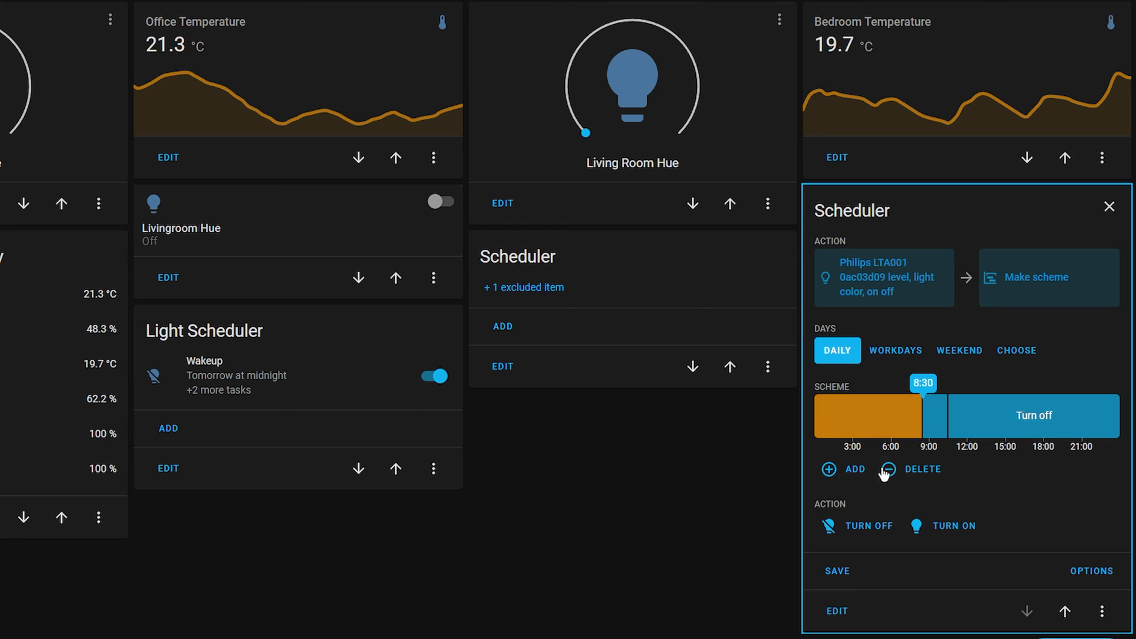
left_click(868, 529)
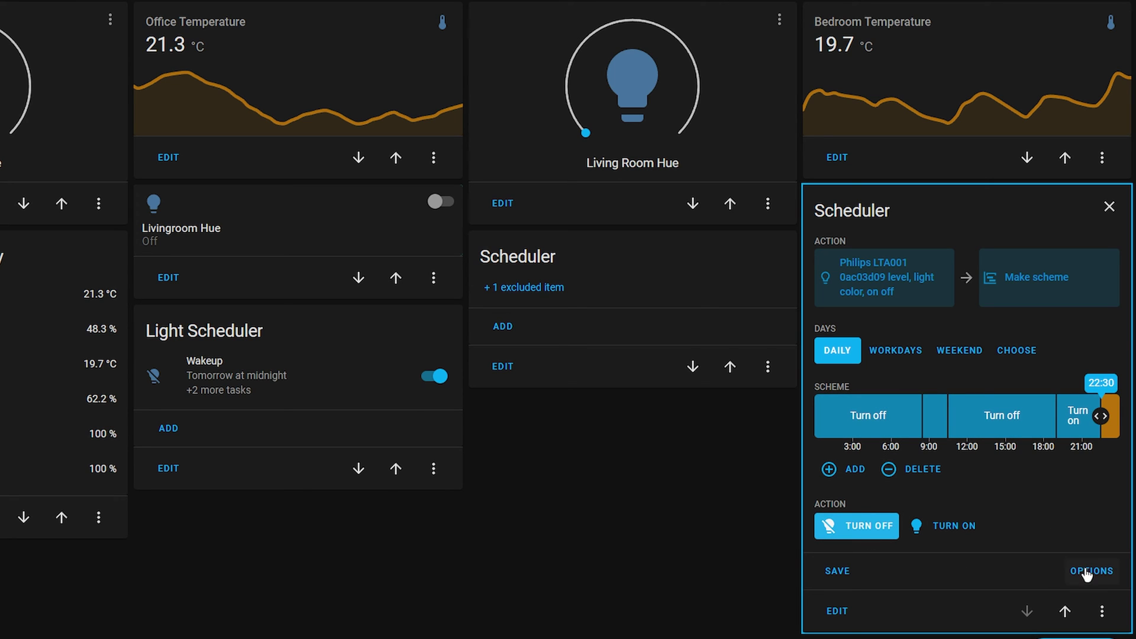
In schedule Options, draft a 'Philips light Is Not Off' condition, then cancel it
left_click(1087, 571)
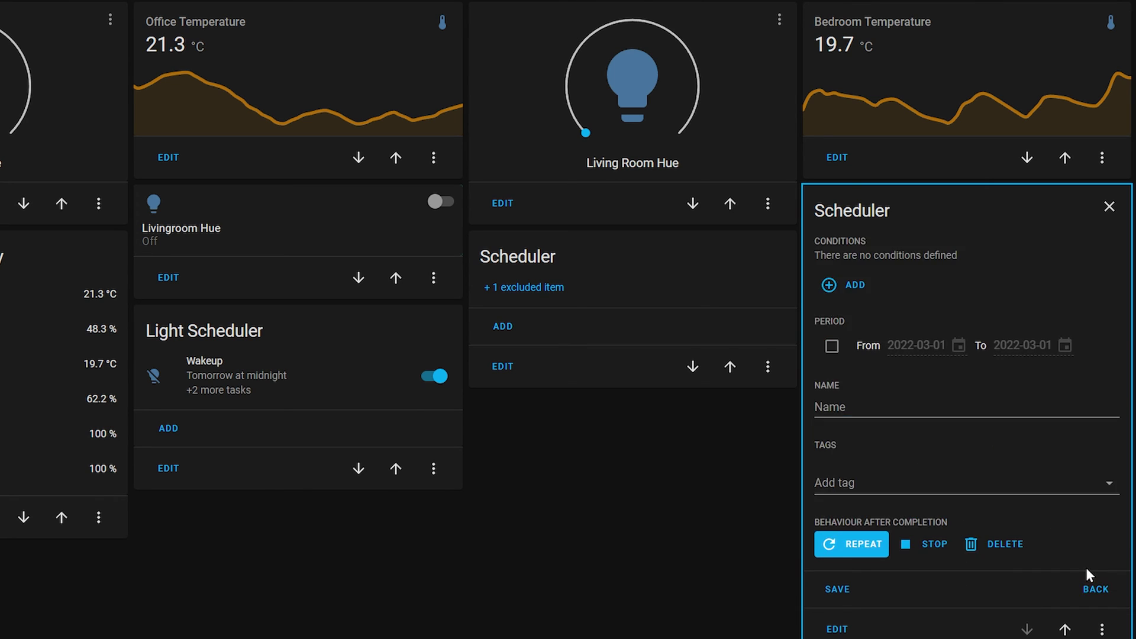
left_click(847, 286)
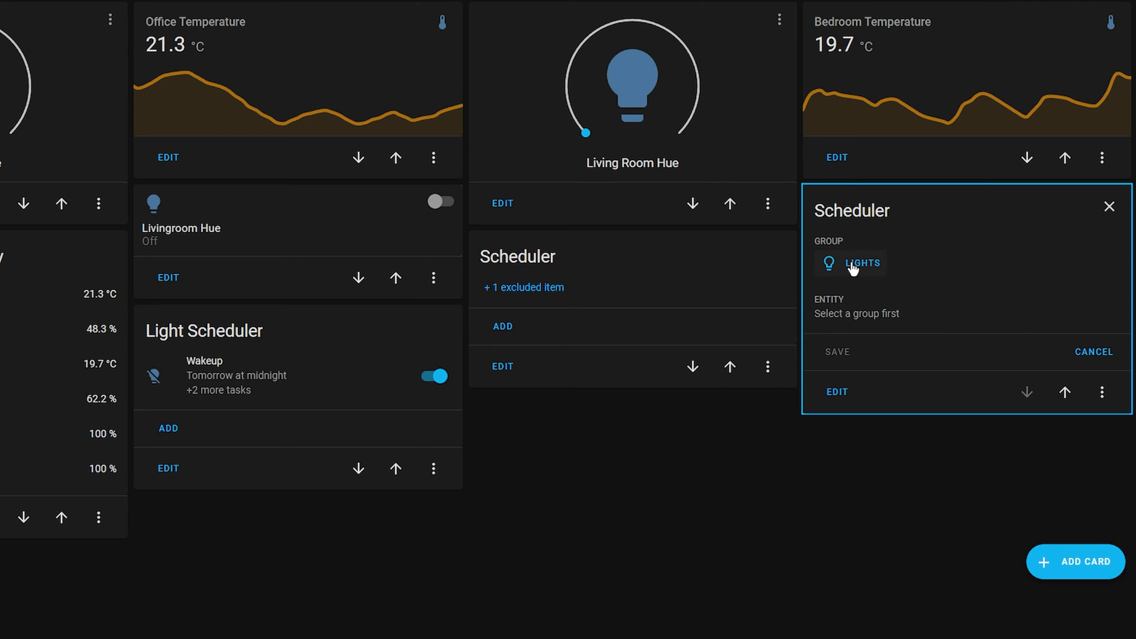
left_click(852, 268)
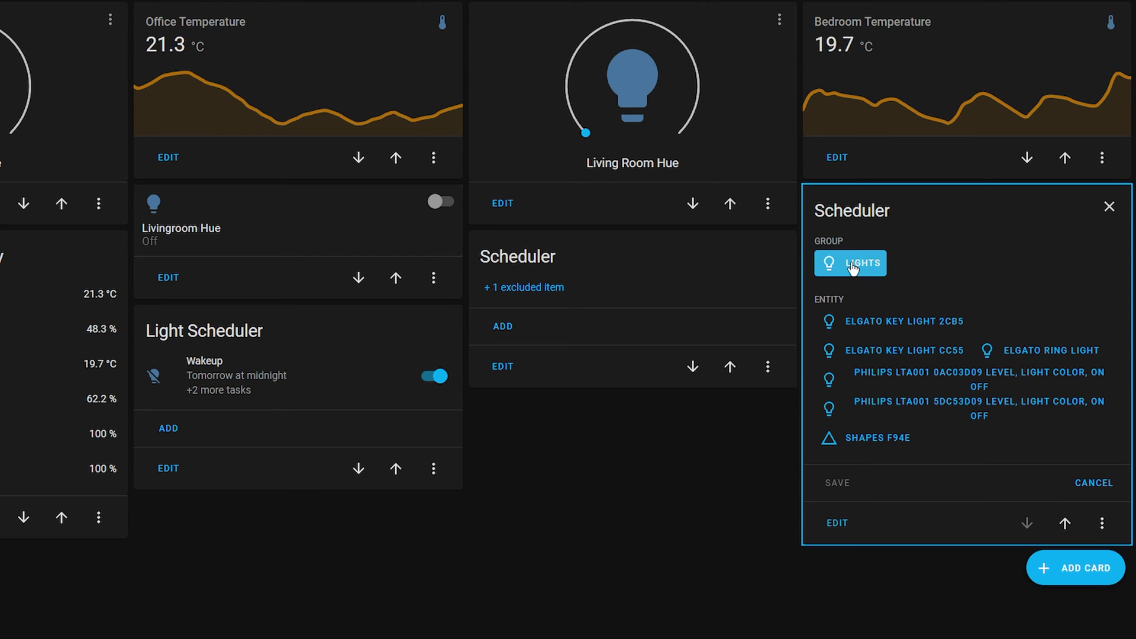
left_click(954, 381)
left_click(904, 332)
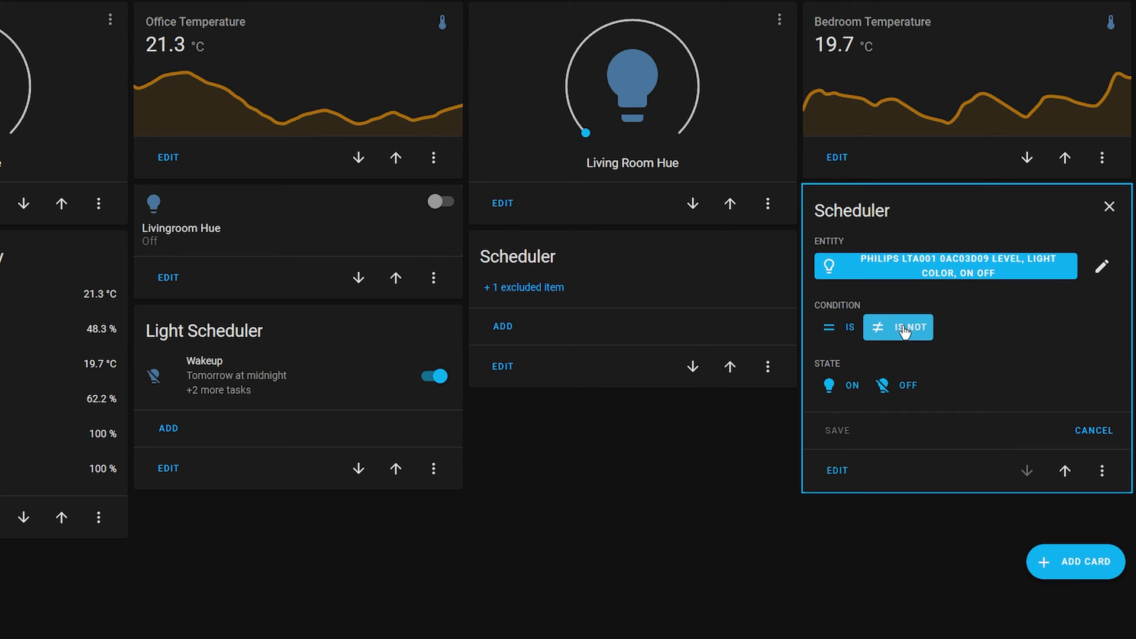
left_click(886, 391)
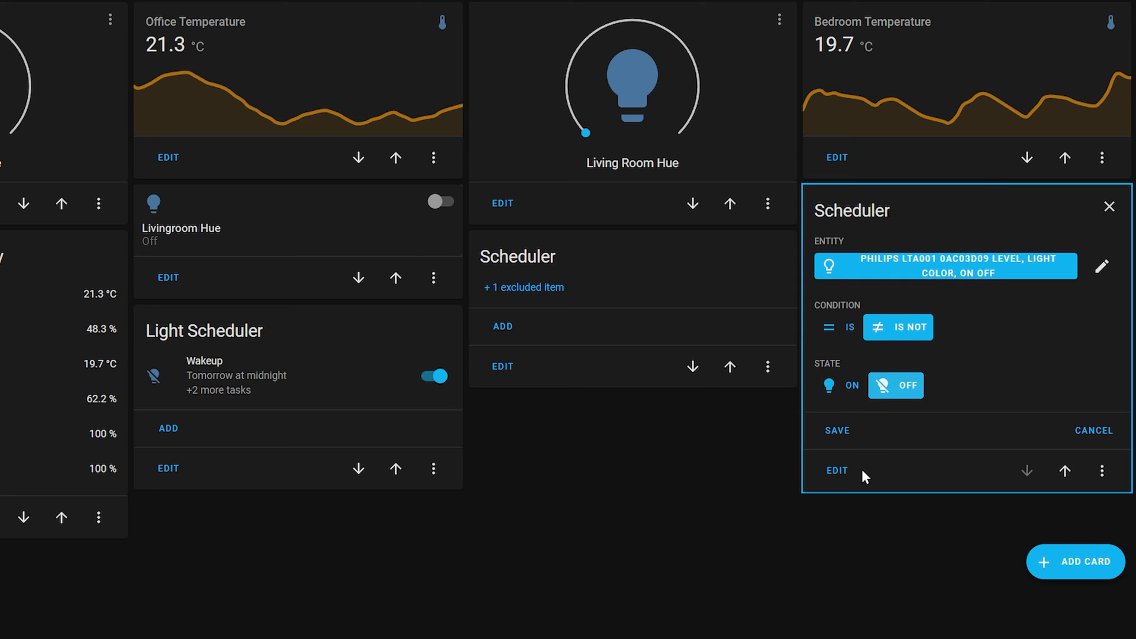
left_click(1093, 430)
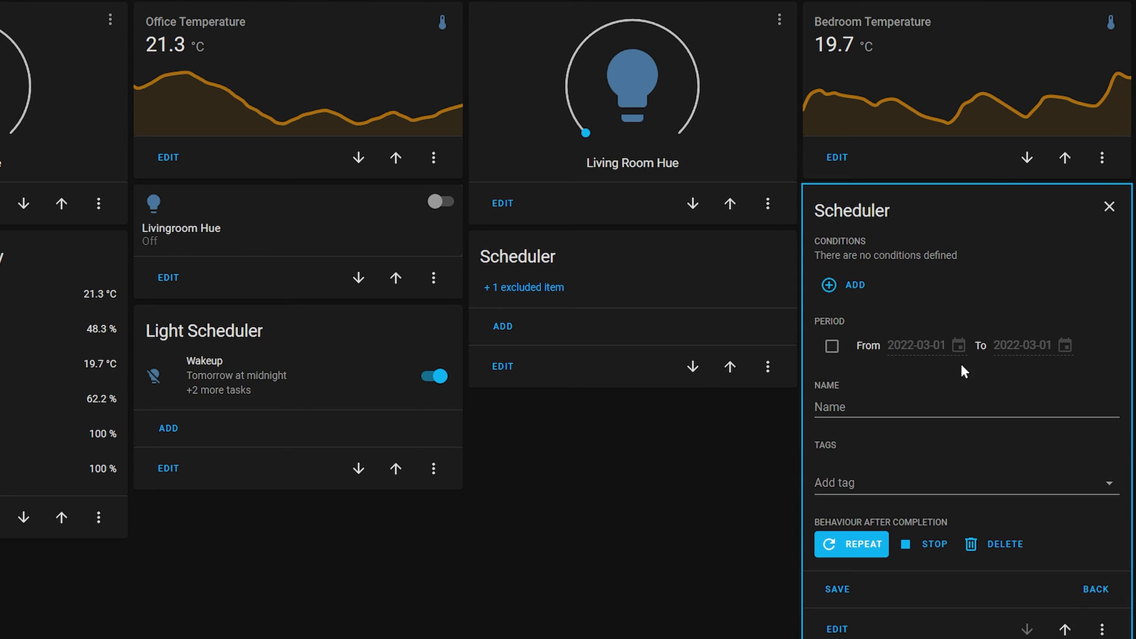